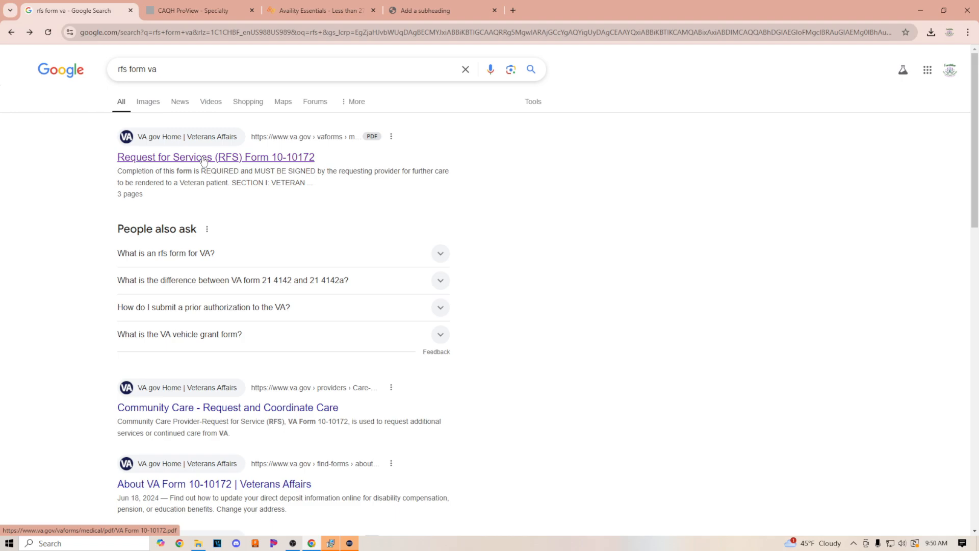
# Open the Request for Services (RFS) Form 10-10172 PDF from the search results
pyautogui.click(204, 158)
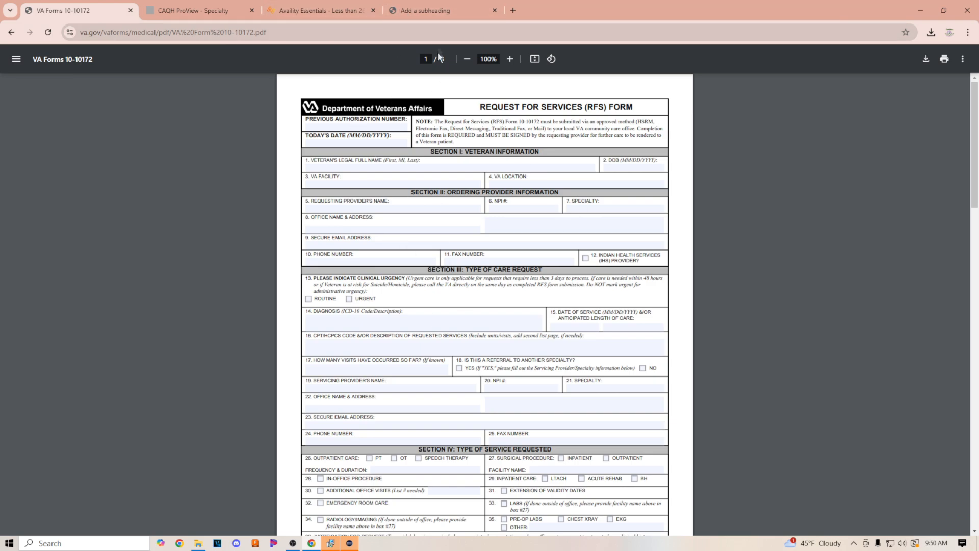
# Snap the referral reference window to the right half of the screen
pyautogui.click(429, 11)
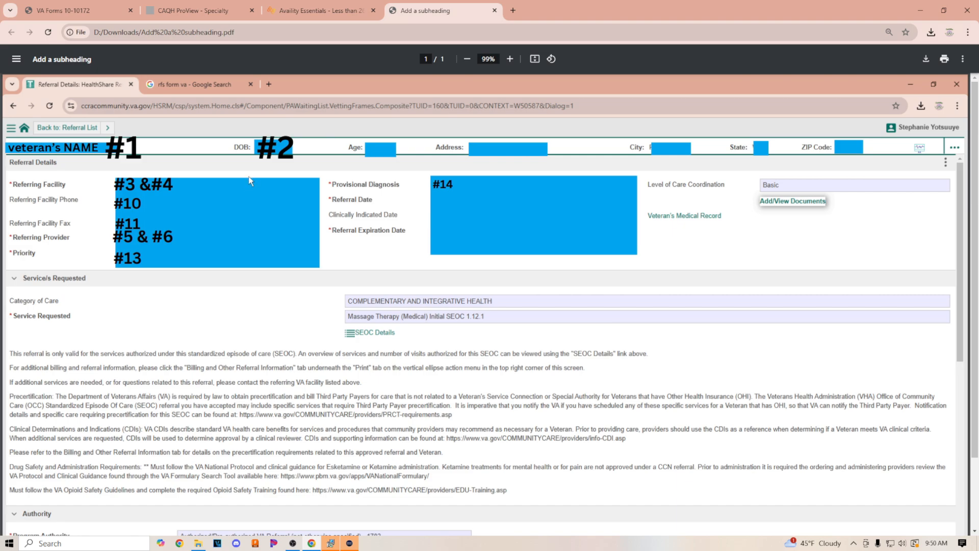
pyautogui.moveTo(415, 6); pyautogui.dragTo(971, 4)
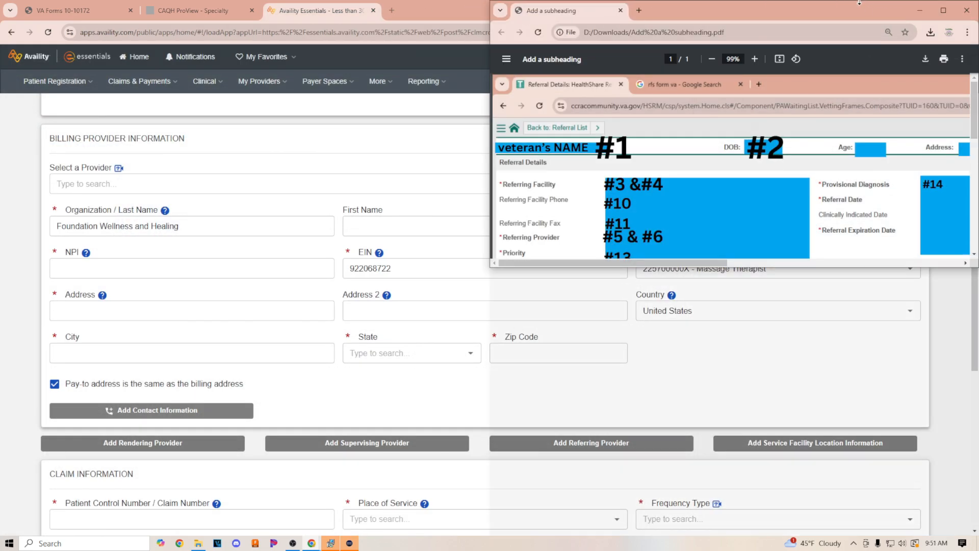
pyautogui.doubleClick(861, 2)
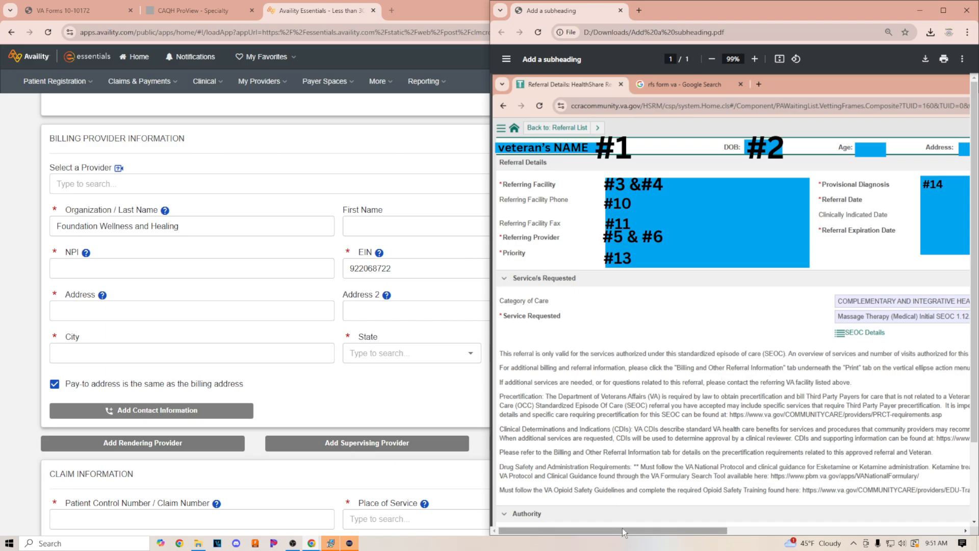
pyautogui.moveTo(627, 530); pyautogui.dragTo(593, 518)
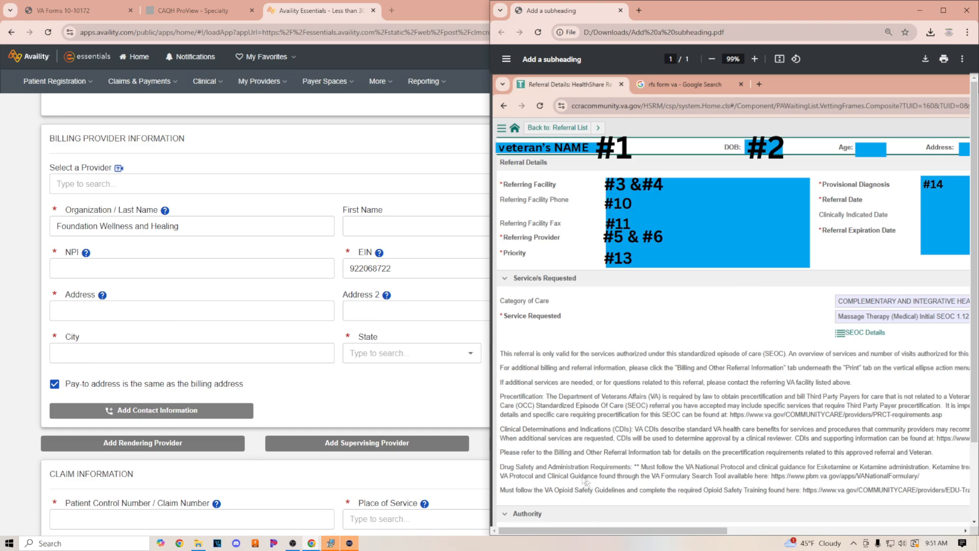
# Snap the RFS form window to the left half of the screen
pyautogui.click(75, 10)
pyautogui.moveTo(469, 12); pyautogui.dragTo(1, 35)
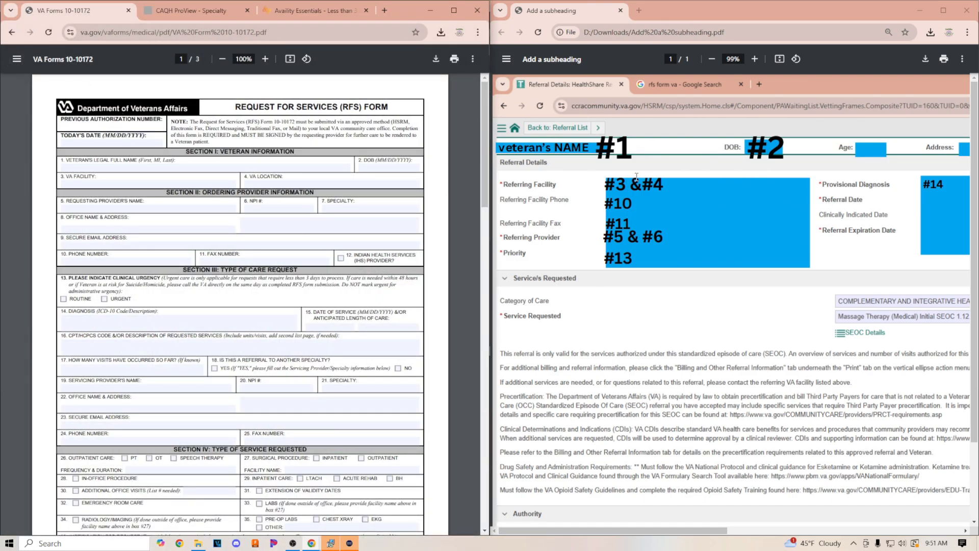
# Enter the previous authorization number on the RFS form
pyautogui.scroll(-2, 799, 360)
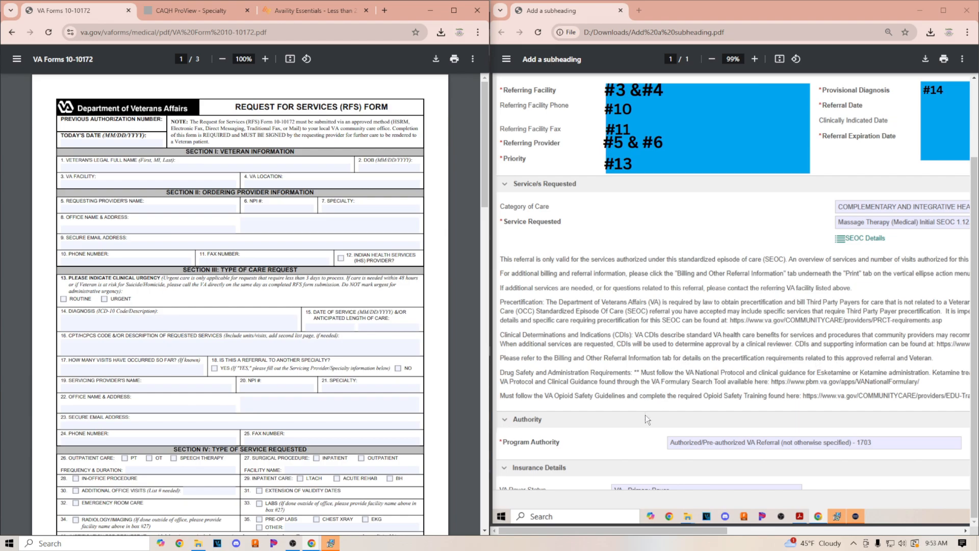
pyautogui.scroll(2, 693, 259)
pyautogui.scroll(2, 626, 289)
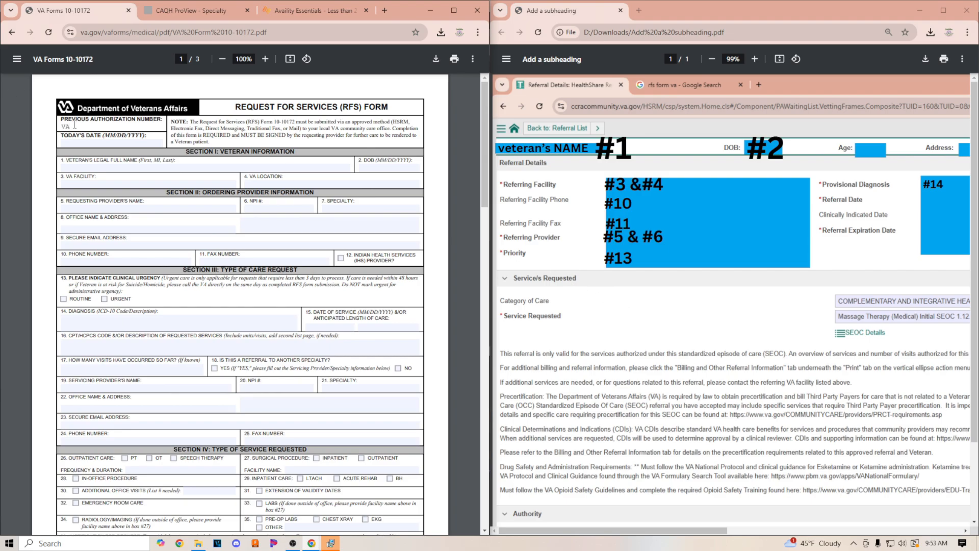
# Enter the veteran's legal full name
pyautogui.click(121, 142)
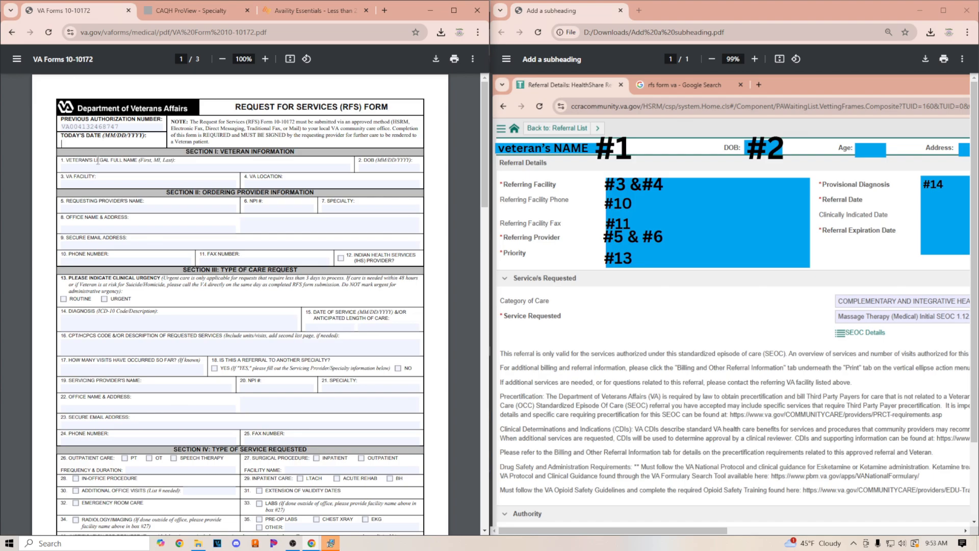
pyautogui.click(119, 170)
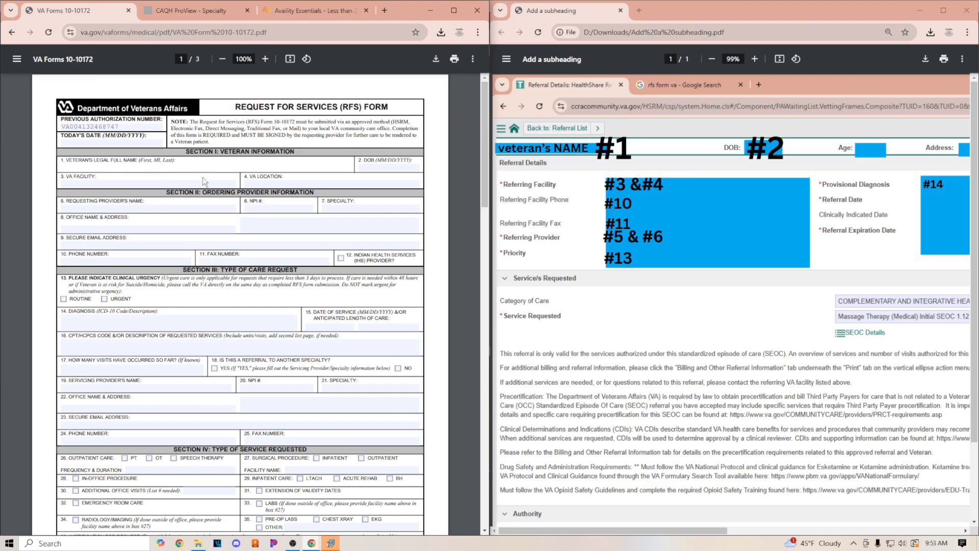
# Enter the veteran's date of birth
pyautogui.click(389, 170)
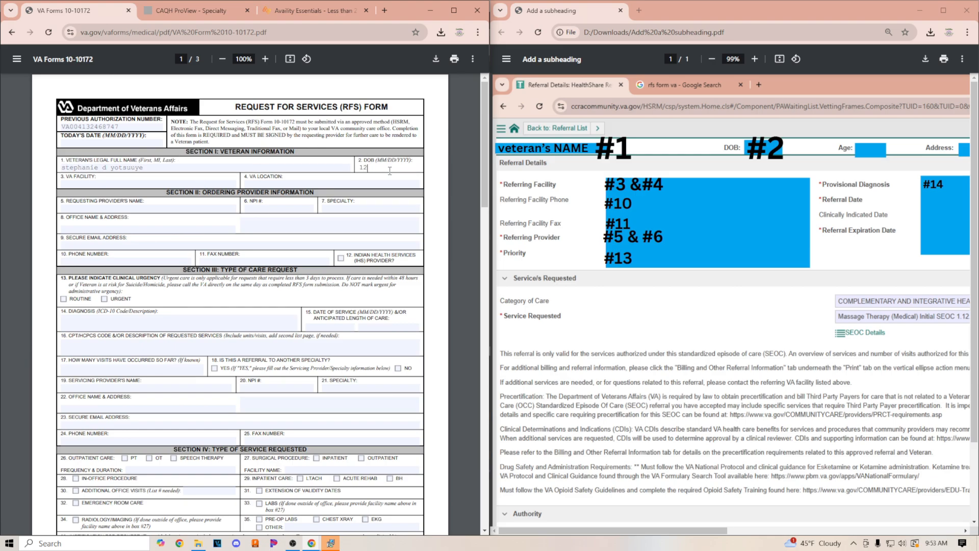
# Enter the requesting provider's name
pyautogui.click(142, 184)
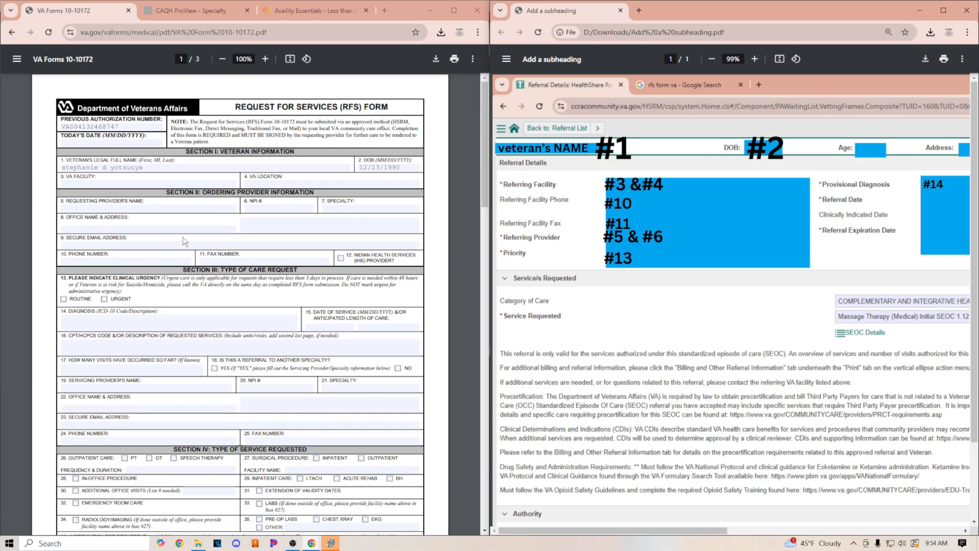
pyautogui.click(79, 207)
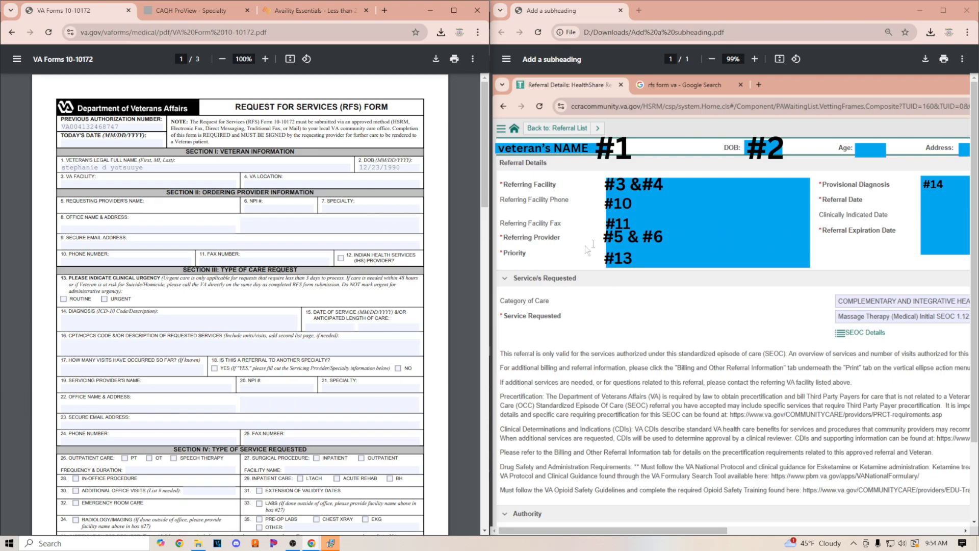
pyautogui.click(565, 244)
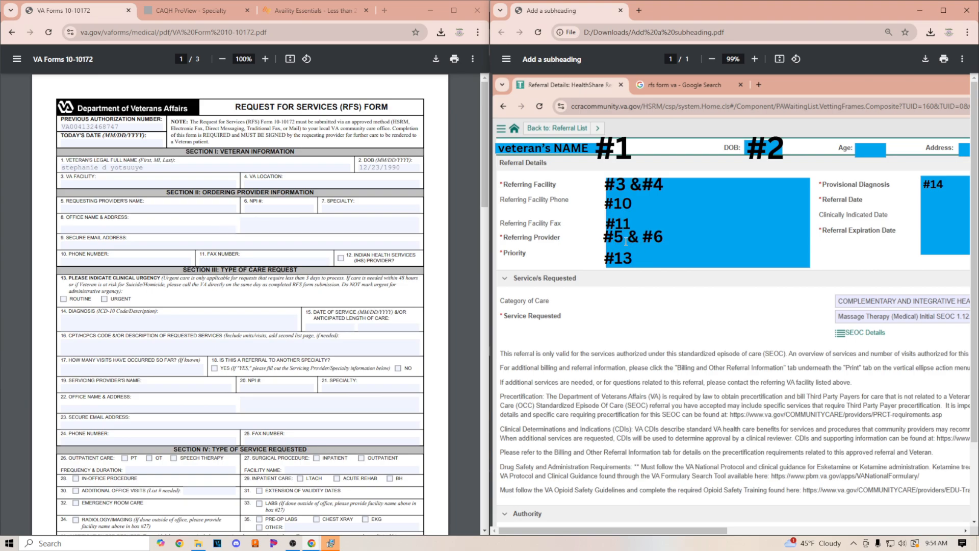
pyautogui.click(126, 209)
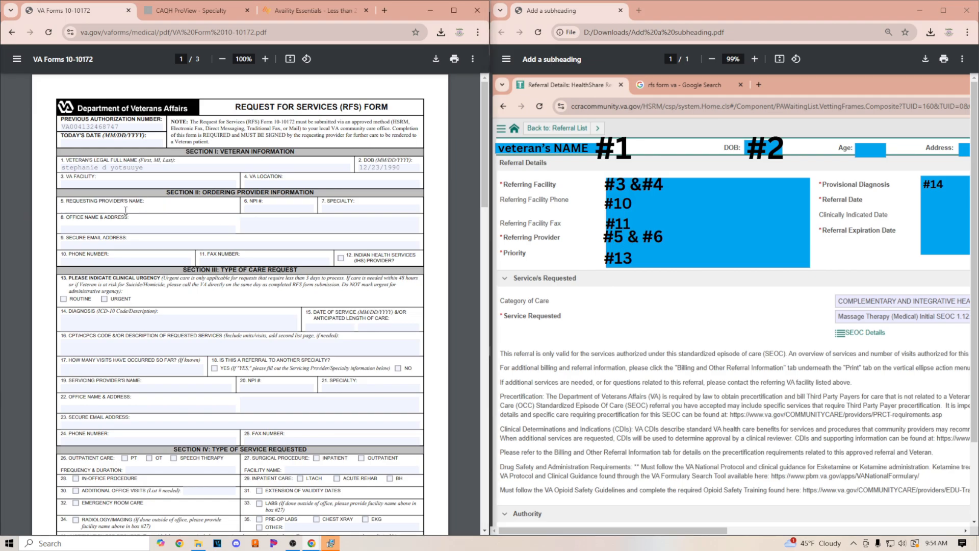
pyautogui.write('DR wh')
pyautogui.write('e')
pyautogui.write('oeve')
# Mark the clinical urgency as Routine
pyautogui.click(266, 211)
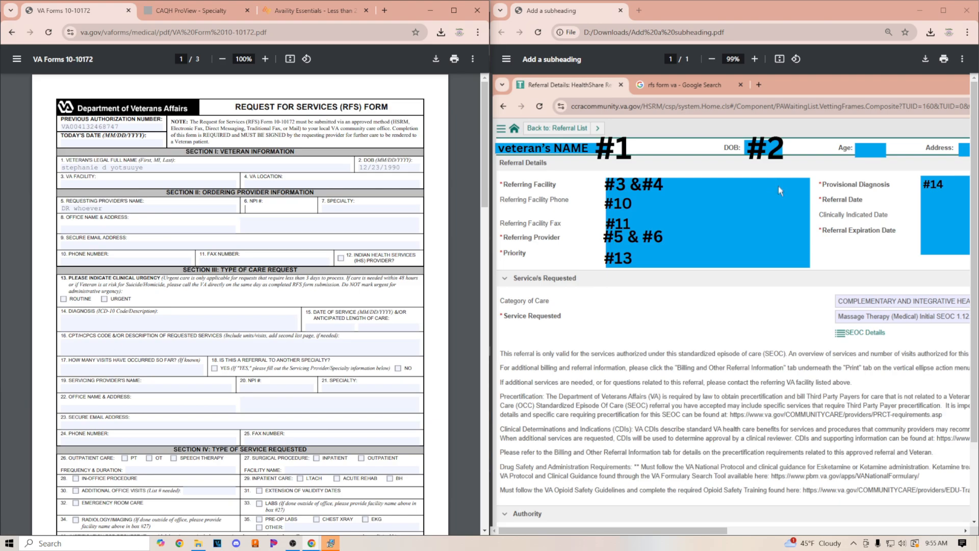
pyautogui.click(121, 231)
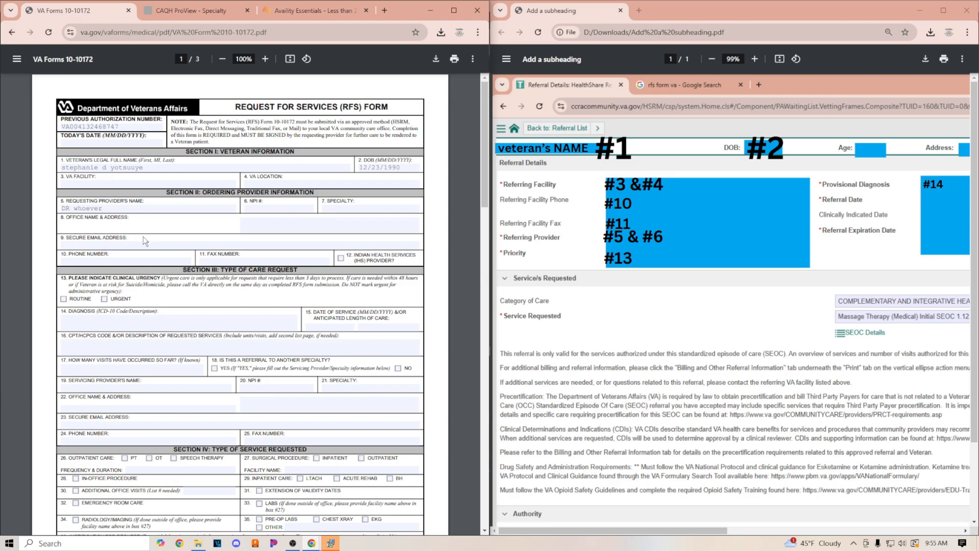
pyautogui.click(98, 261)
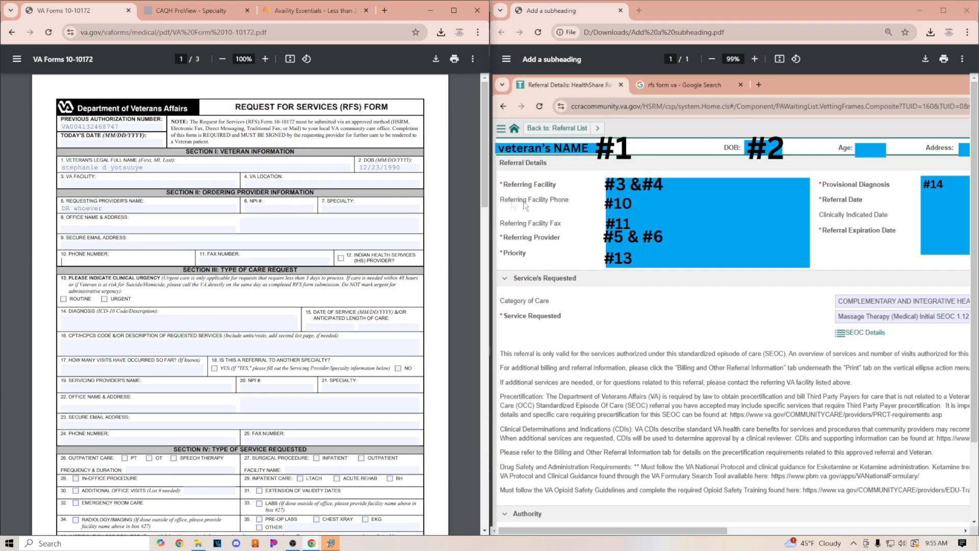
pyautogui.click(573, 201)
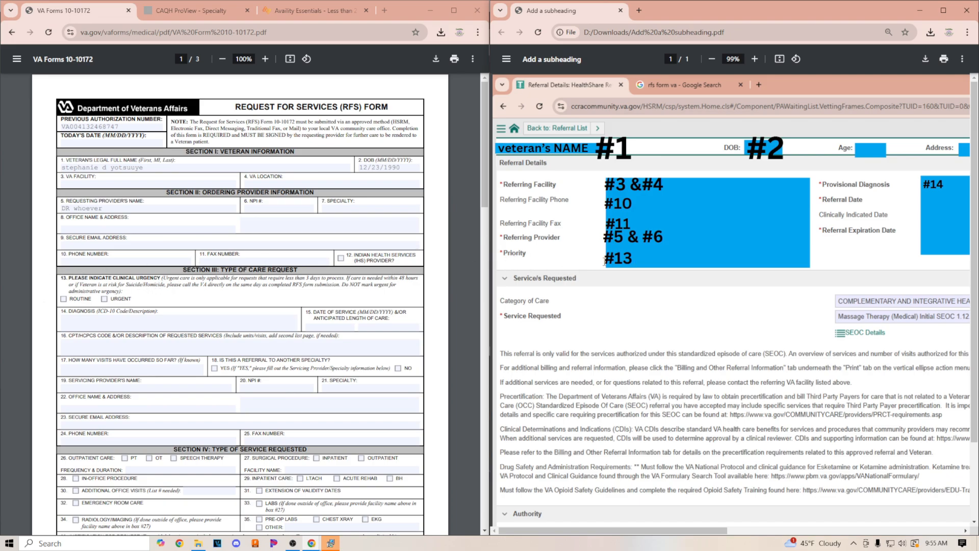
pyautogui.click(63, 299)
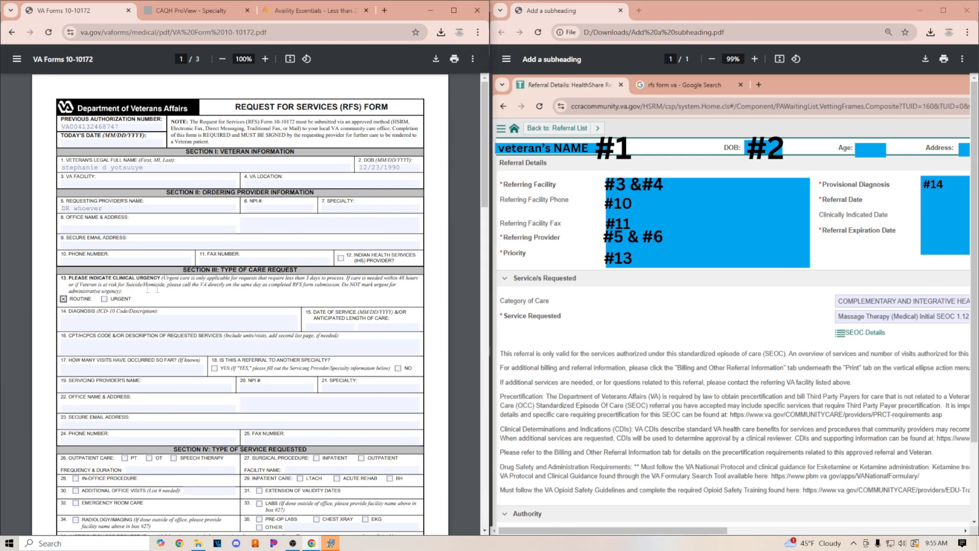
# Enter the provider's phone number and fax number
pyautogui.click(135, 264)
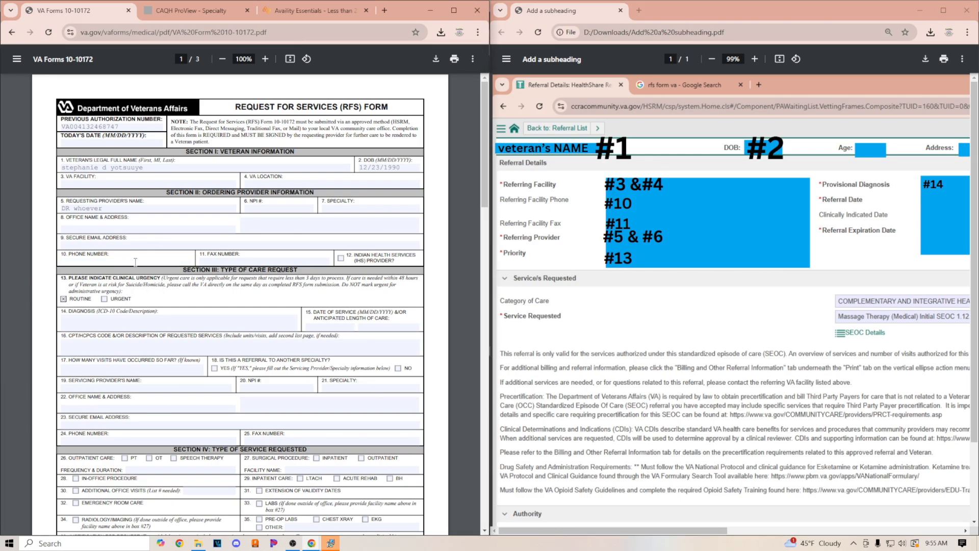
pyautogui.click(226, 263)
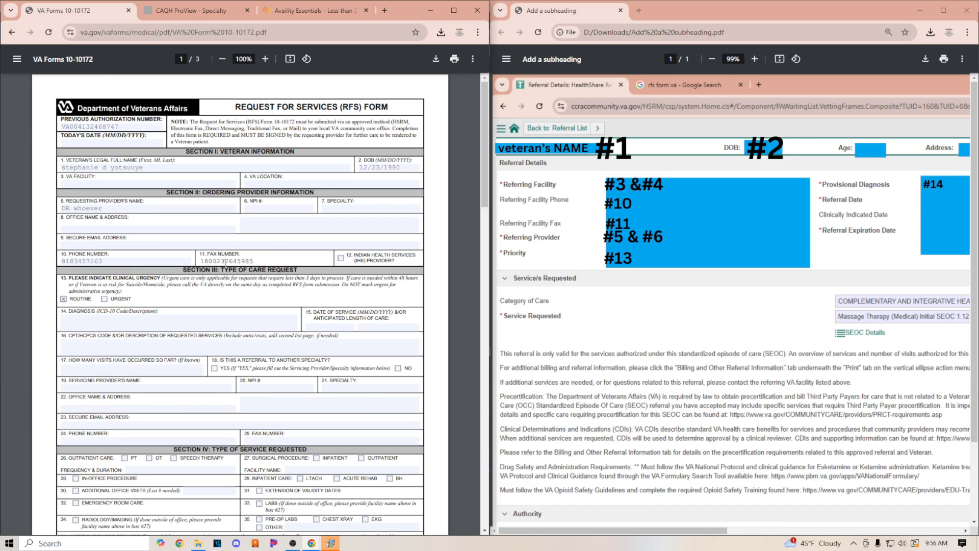
# Enter the diagnosis as "M54.50 Low Back Pain, unspecified"
pyautogui.scroll(-2, 265, 292)
pyautogui.click(107, 220)
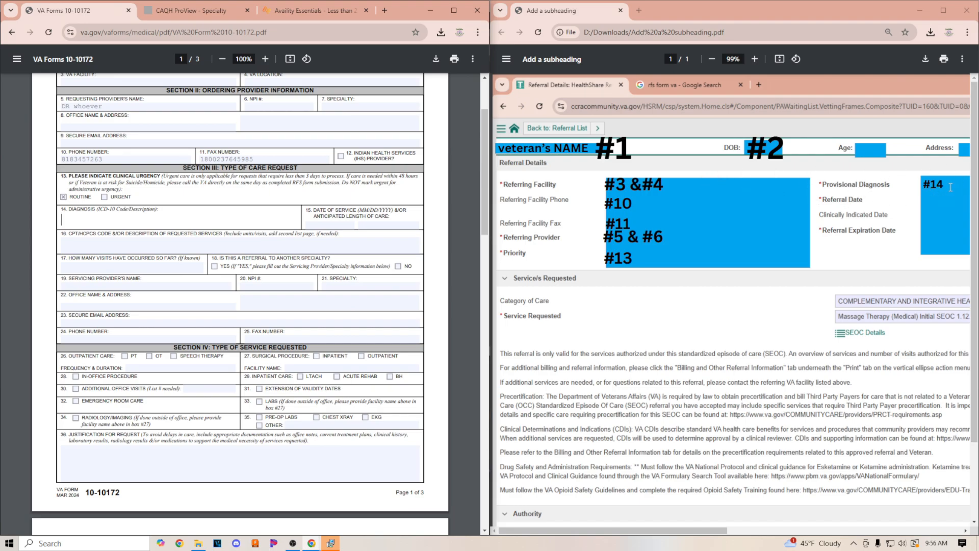
pyautogui.click(924, 184)
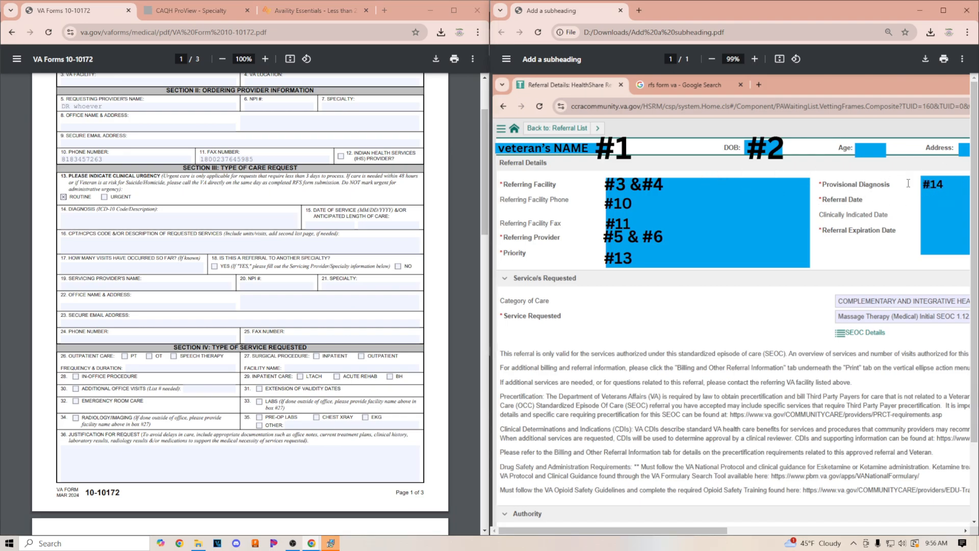
pyautogui.click(131, 226)
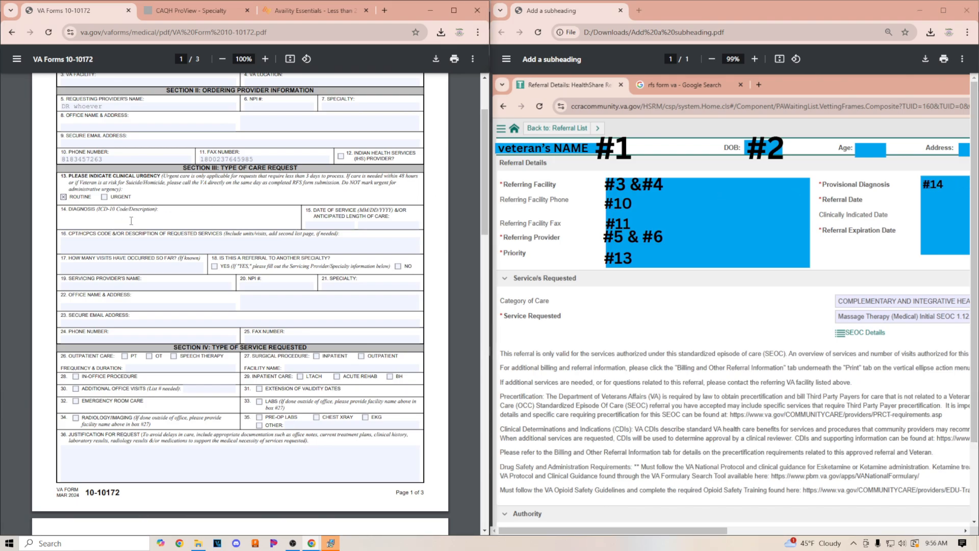
pyautogui.write('M54')
pyautogui.write('.5')
pyautogui.write('0')
pyautogui.write(' Low')
pyautogui.write('er')
pyautogui.press('BackSpace')
pyautogui.press('BackSpace')
pyautogui.press('BackSpace')
pyautogui.write('Back p')
pyautogui.press('BackSpace')
pyautogui.write('Pain, unspec')
pyautogui.press('BackSpace')
pyautogui.write('cx')
pyautogui.press('BackSpace')
pyautogui.press('BackSpace')
pyautogui.write('cified')
# Enter "12 visit" as the anticipated length of care
pyautogui.click(337, 223)
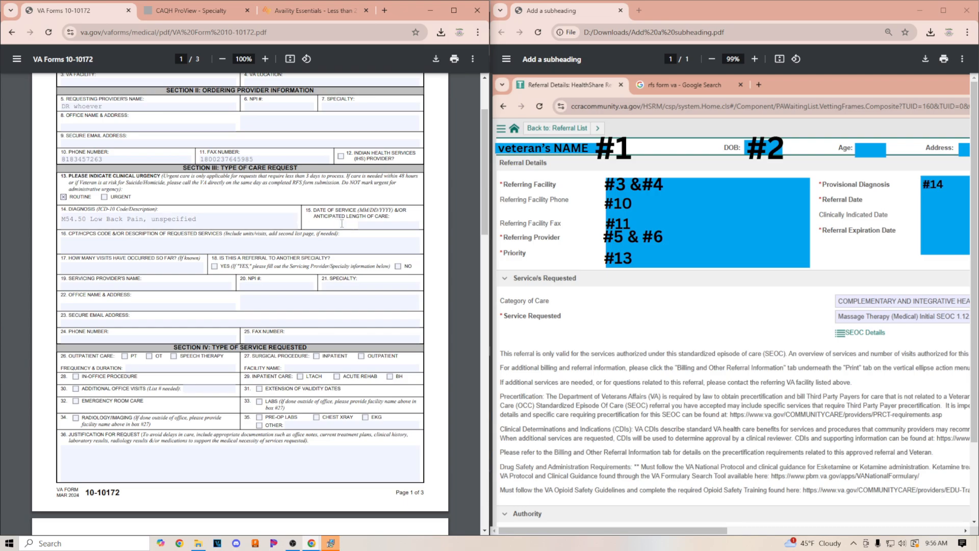
pyautogui.write('12 visit')
# Describe the requested services as "97124 Massage Therapy 48 units (4Mx12visits)"
pyautogui.click(123, 252)
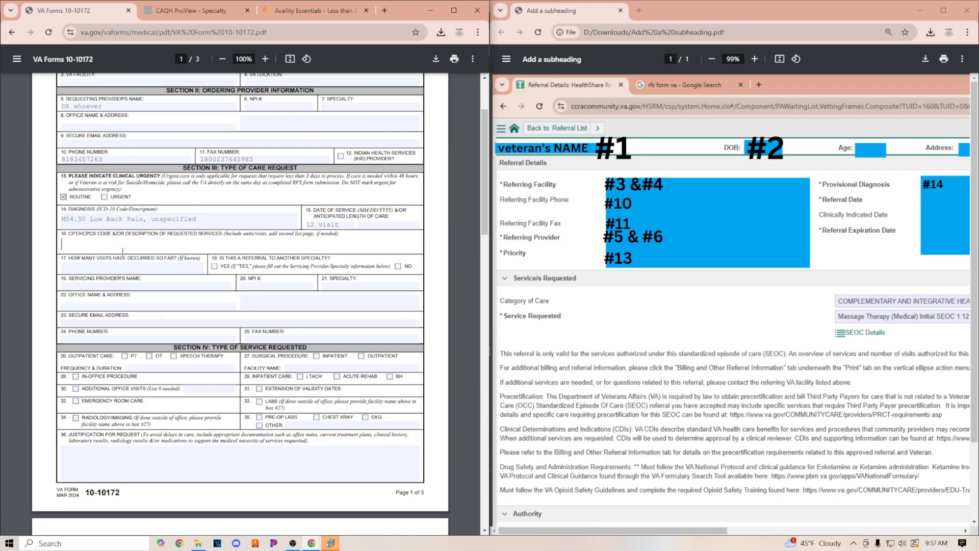
pyautogui.write('97124 Massage Therapy')
pyautogui.write('48 units 4')
pyautogui.press('BackSpace')
pyautogui.write('(4Mx12')
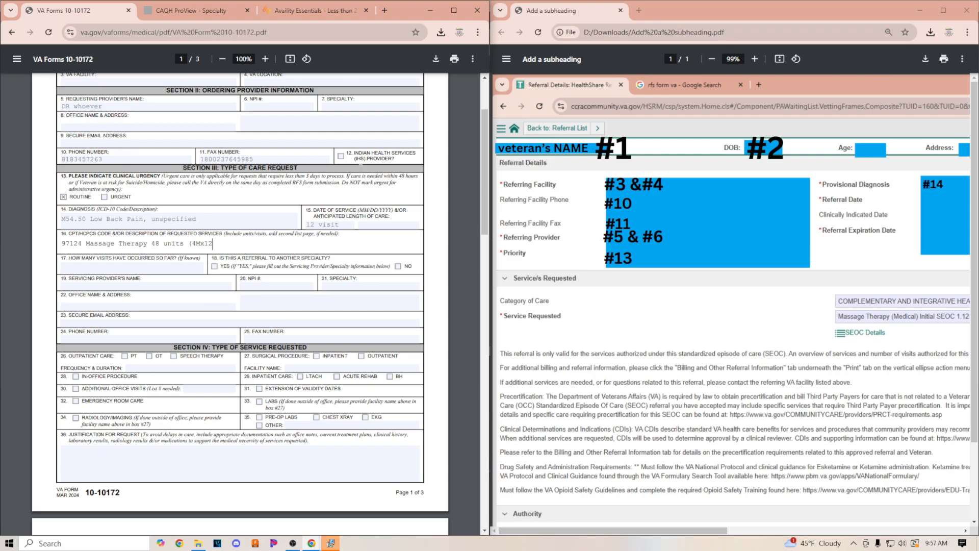
pyautogui.write('visits)')
# Insert "12 visits/" before "48 units" in the requested services description
pyautogui.moveTo(238, 244); pyautogui.dragTo(192, 243)
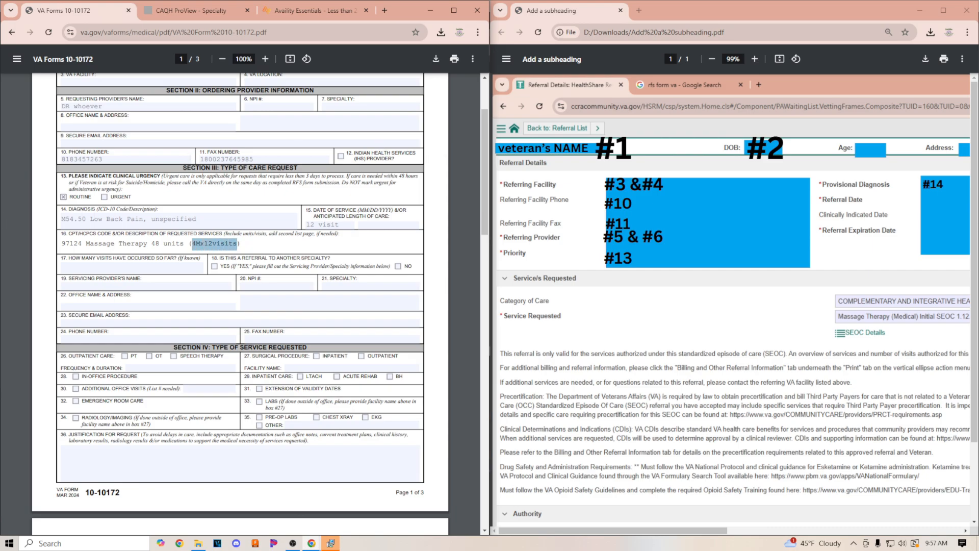
pyautogui.click(148, 243)
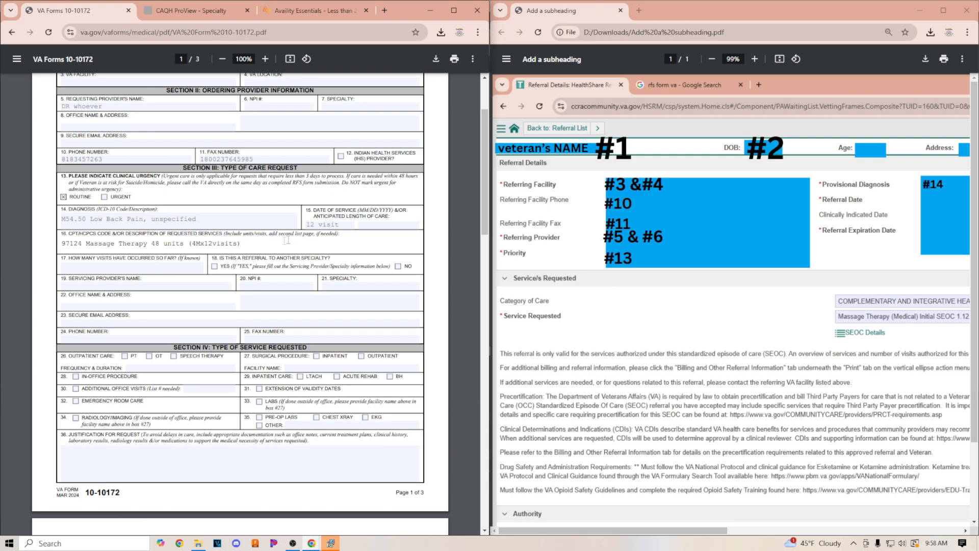
pyautogui.write('12 visits/')
pyautogui.press('Delete')
# Enter 8 as the number of visits that have occurred so far
pyautogui.moveTo(237, 233); pyautogui.dragTo(266, 235)
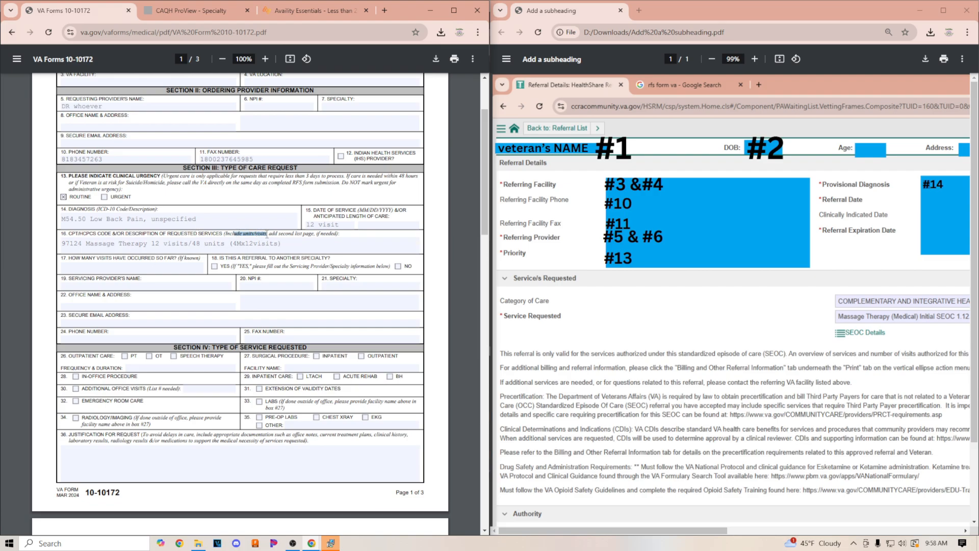
pyautogui.click(233, 243)
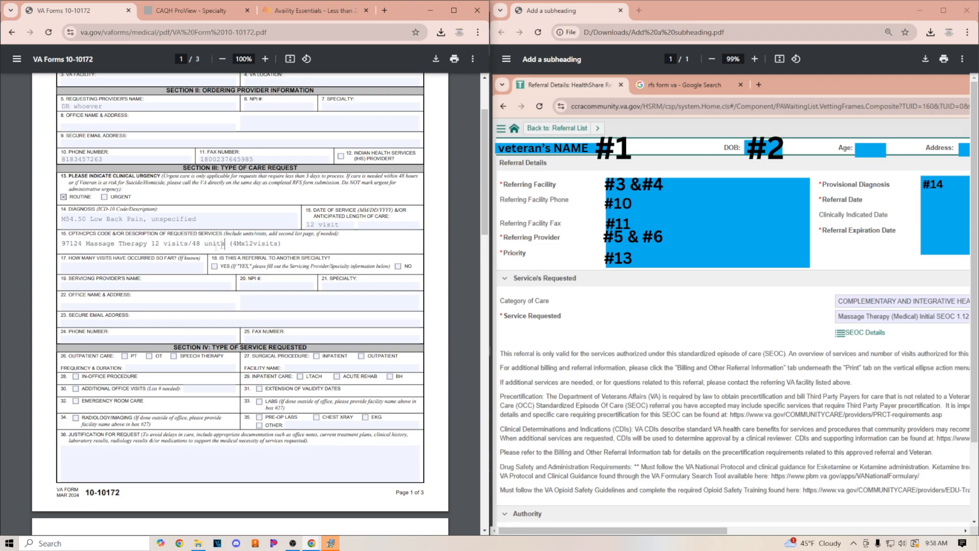
pyautogui.moveTo(229, 243); pyautogui.dragTo(294, 245)
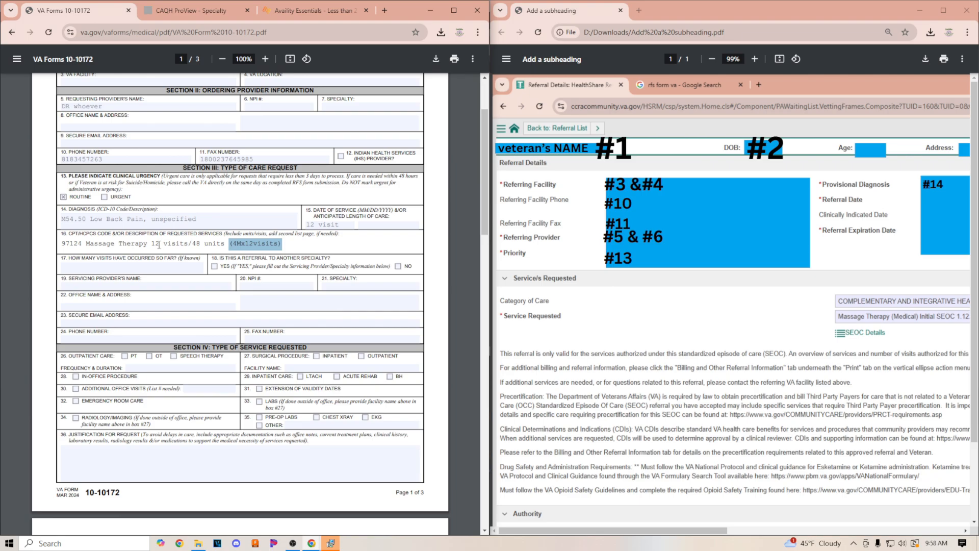
pyautogui.moveTo(221, 245); pyautogui.dragTo(148, 245)
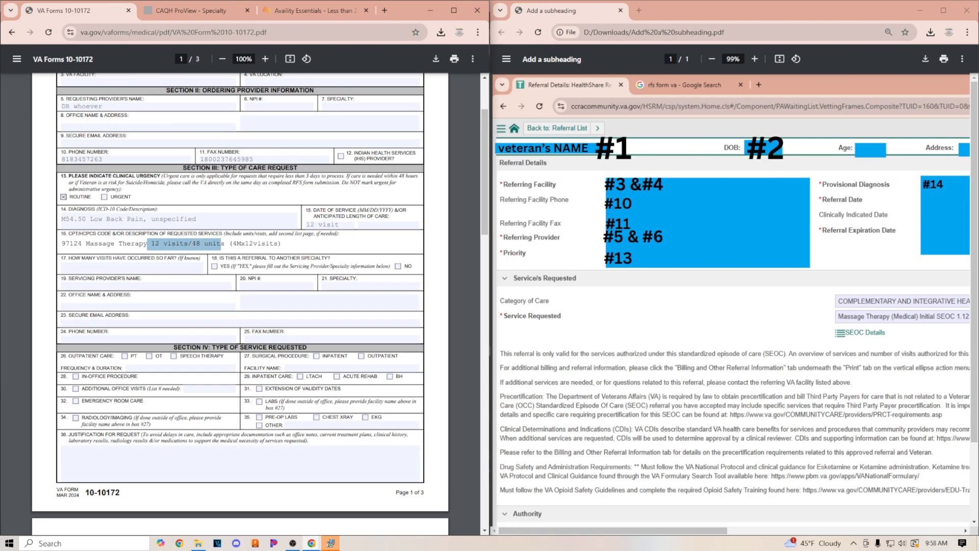
pyautogui.click(120, 265)
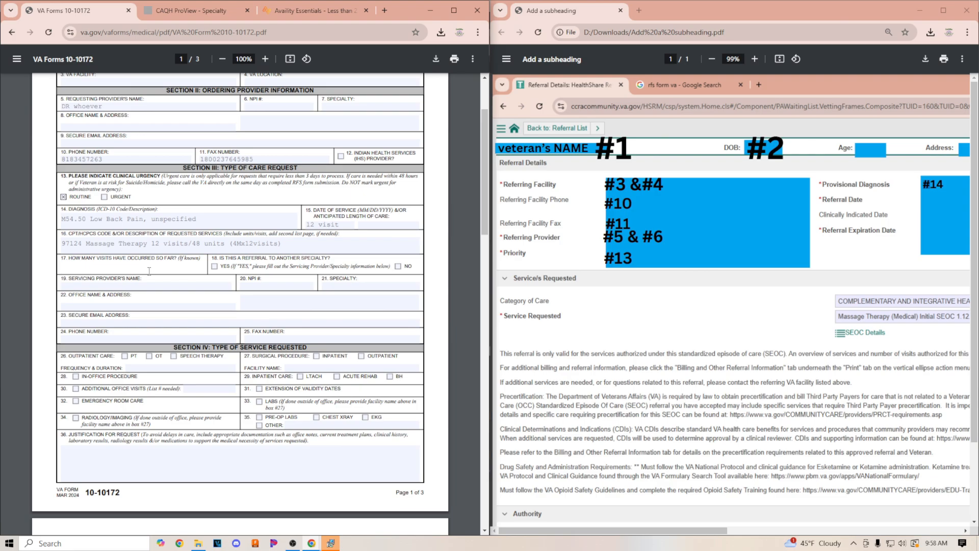
pyautogui.write('8')
# Enter the servicing provider's name and NPI number
pyautogui.click(123, 287)
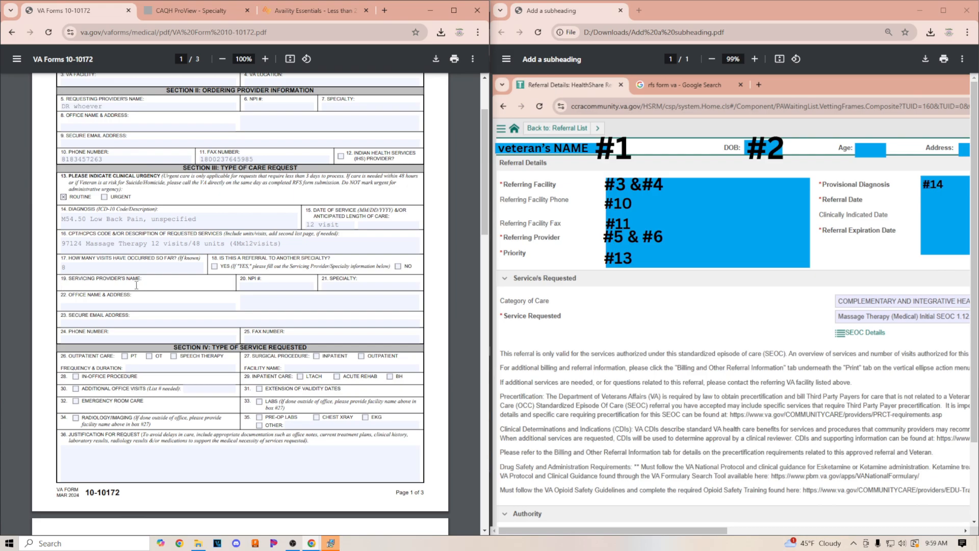
pyautogui.click(281, 286)
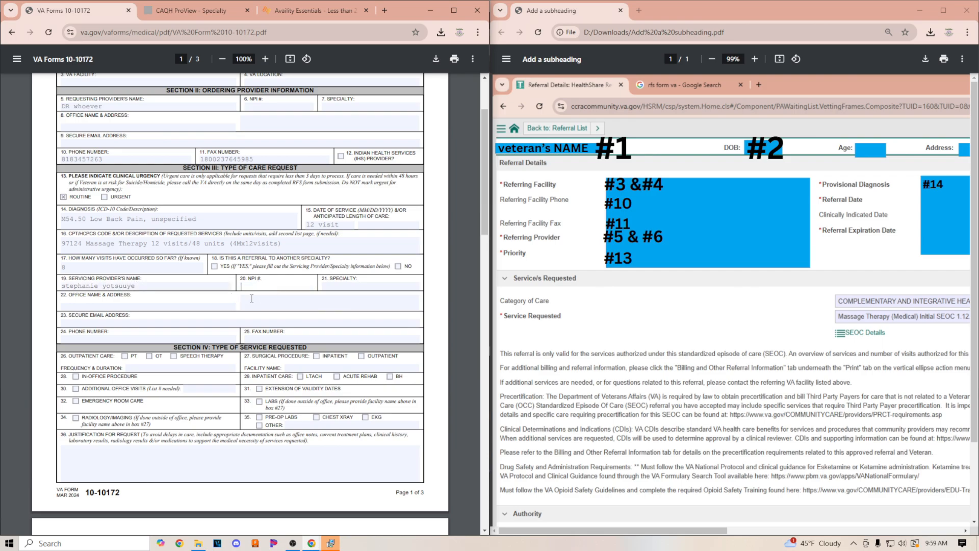
# Copy the specialty code 225700000X from the claim's billing provider section and paste it into the form's specialty field
pyautogui.click(361, 286)
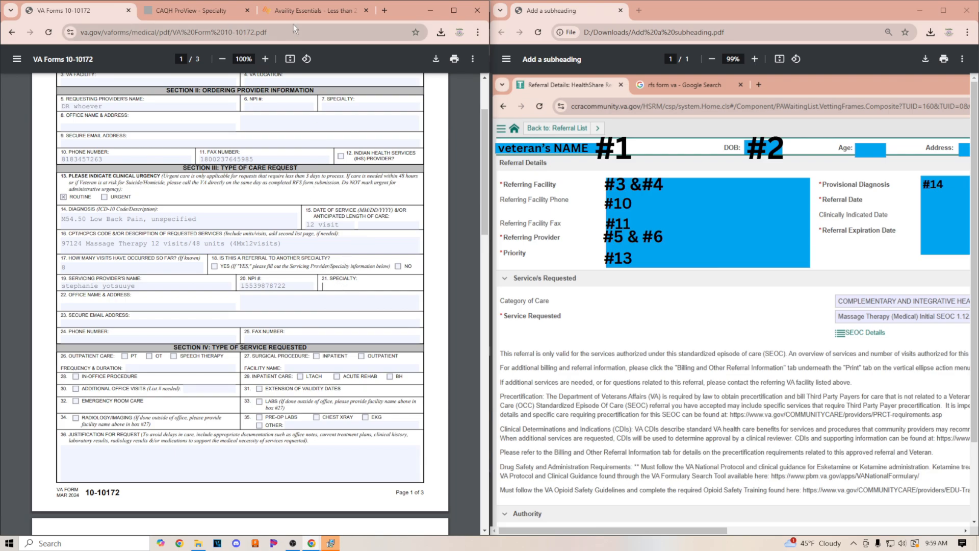
pyautogui.click(299, 8)
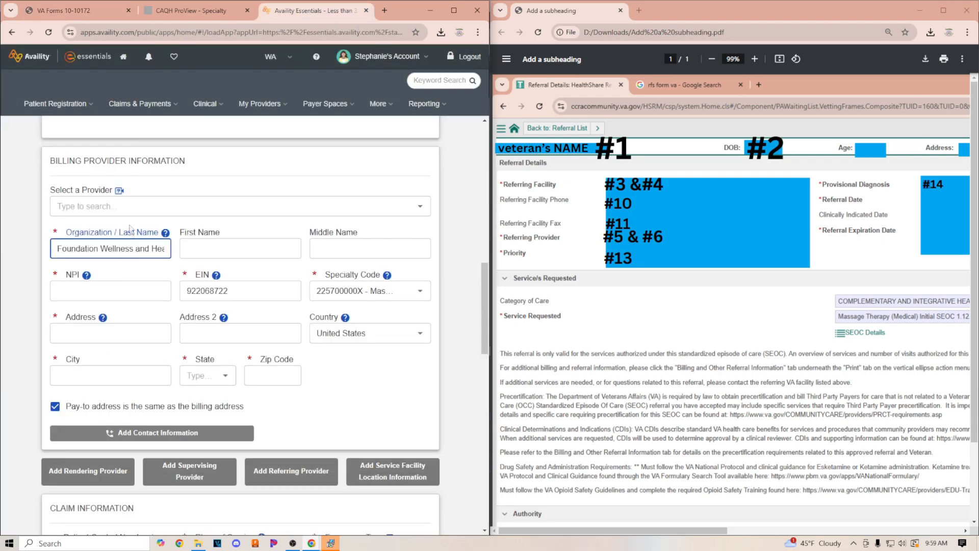
pyautogui.scroll(15, 146, 222)
pyautogui.scroll(-6, 185, 229)
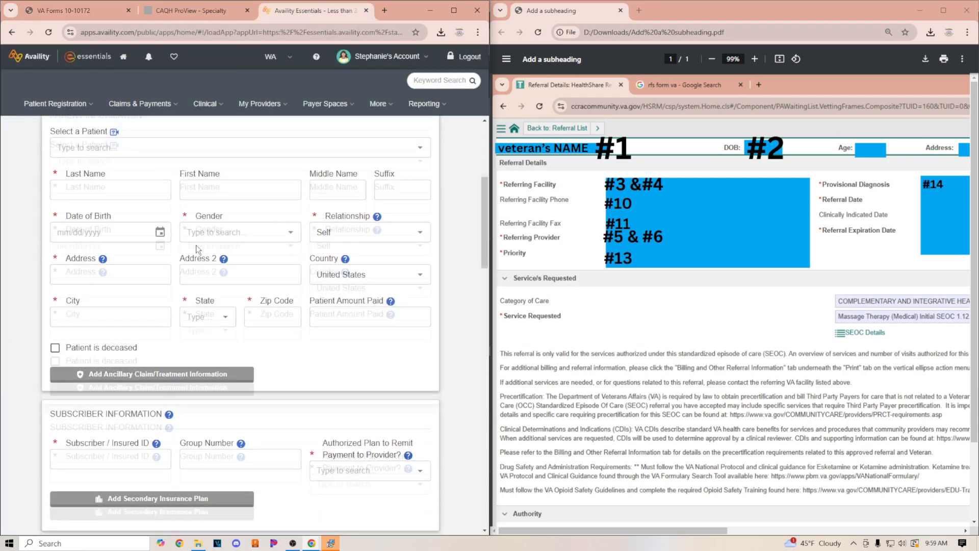
pyautogui.scroll(2, 142, 218)
pyautogui.scroll(2, 142, 217)
pyautogui.scroll(-5, 216, 299)
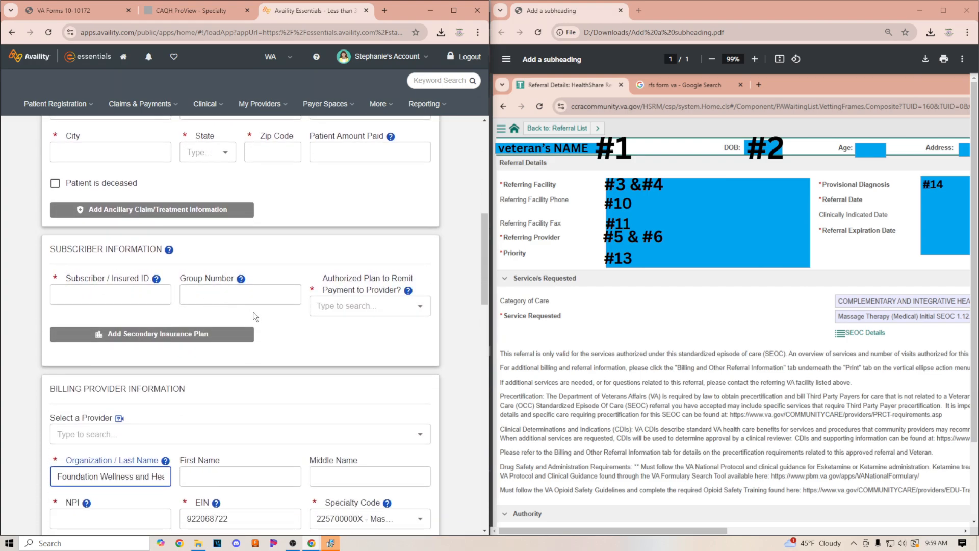
pyautogui.scroll(-5, 252, 311)
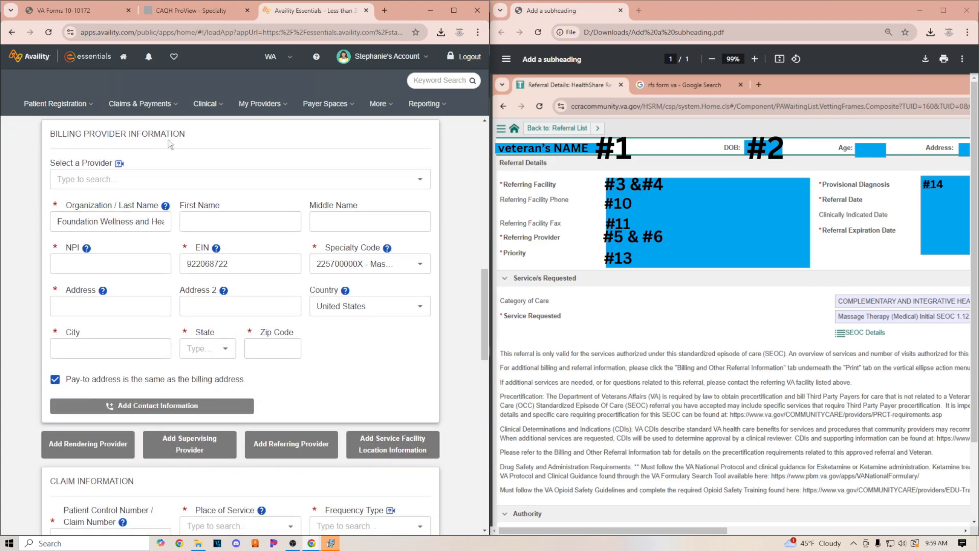
pyautogui.click(89, 449)
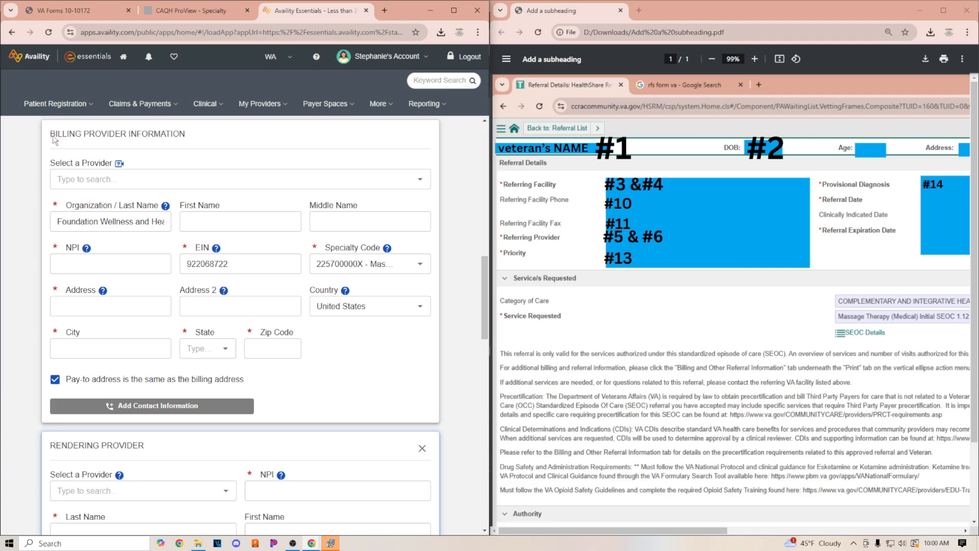
pyautogui.click(135, 223)
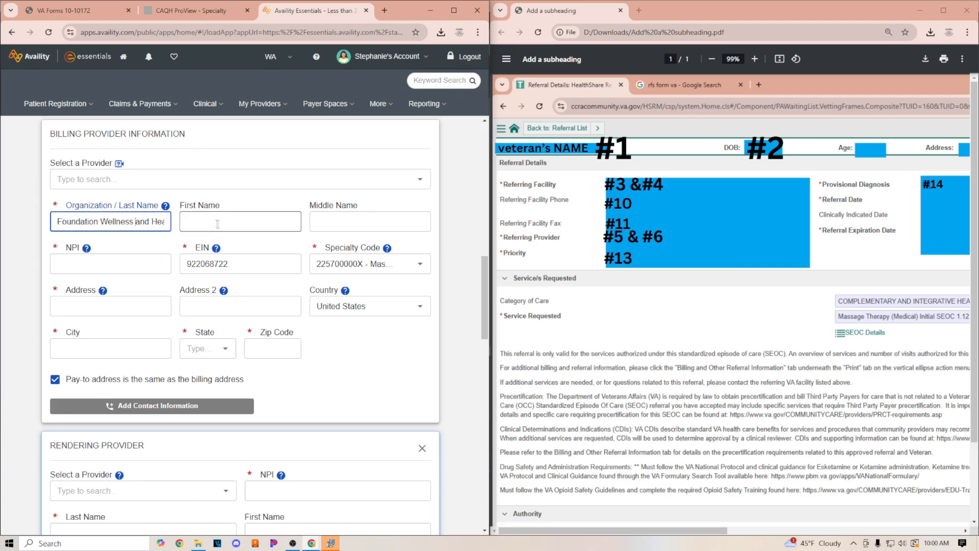
pyautogui.click(115, 266)
pyautogui.click(246, 266)
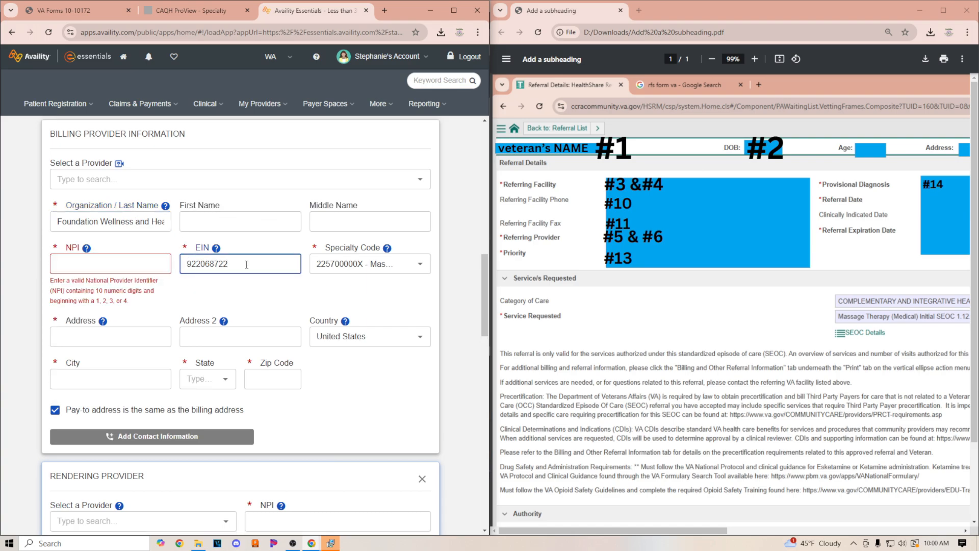
pyautogui.moveTo(317, 263); pyautogui.dragTo(362, 263)
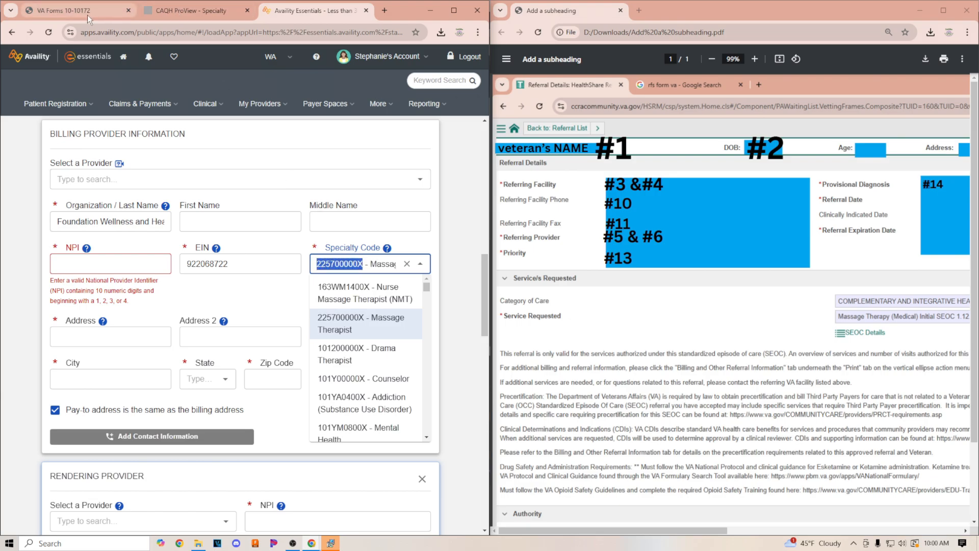
pyautogui.rightClick(338, 264)
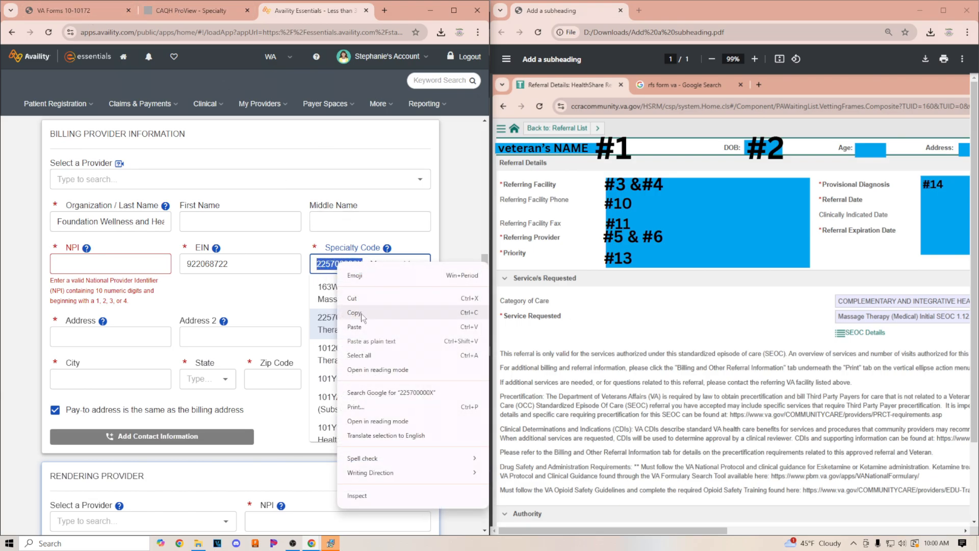
pyautogui.click(361, 314)
pyautogui.click(66, 15)
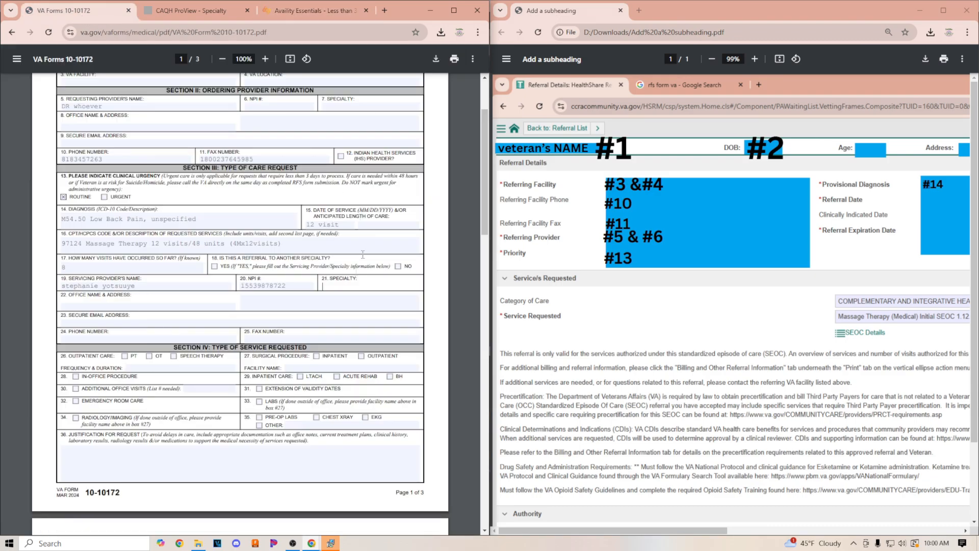
pyautogui.rightClick(326, 289)
pyautogui.click(359, 388)
# Review the primary specialty listed in the provider's CAQH profile
pyautogui.click(179, 8)
pyautogui.moveTo(214, 121)
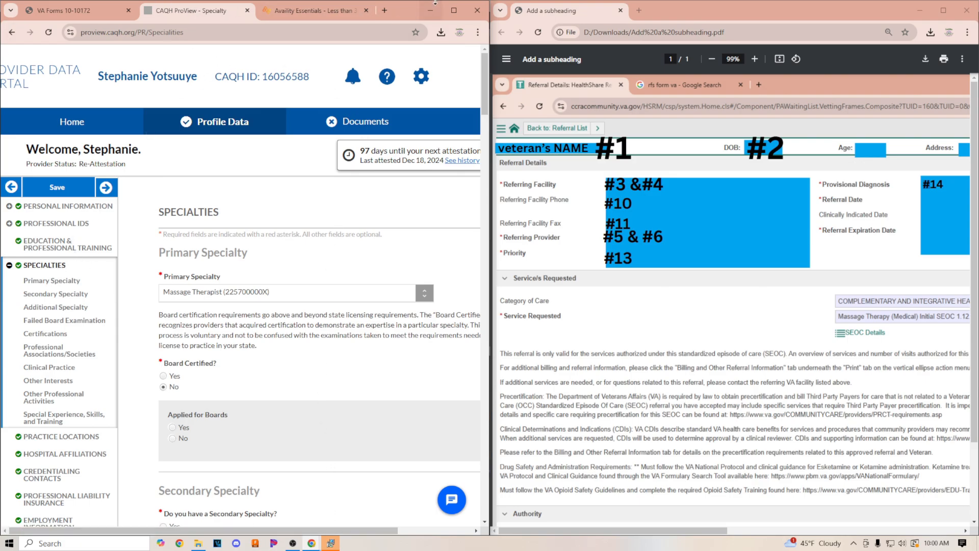
pyautogui.moveTo(402, 6); pyautogui.dragTo(424, 6)
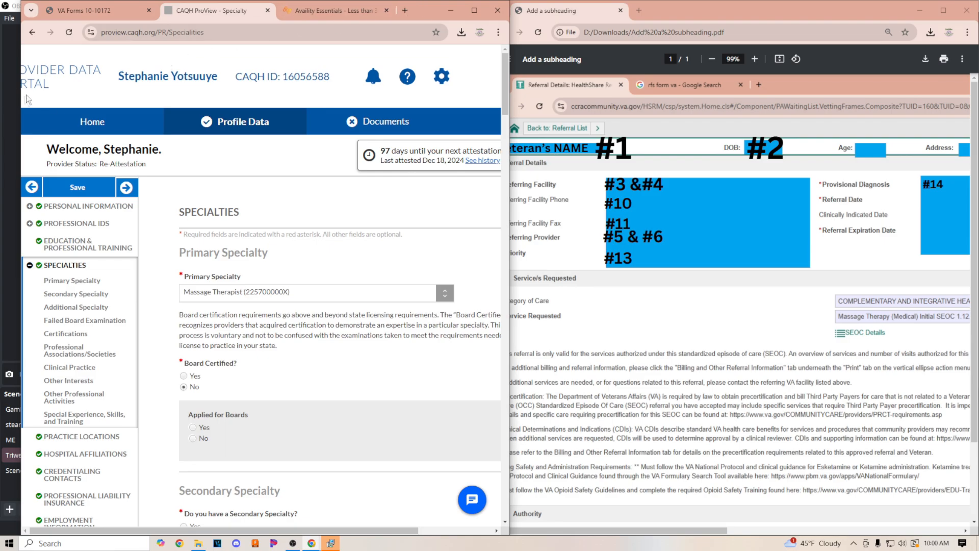
pyautogui.moveTo(22, 99); pyautogui.dragTo(2, 100)
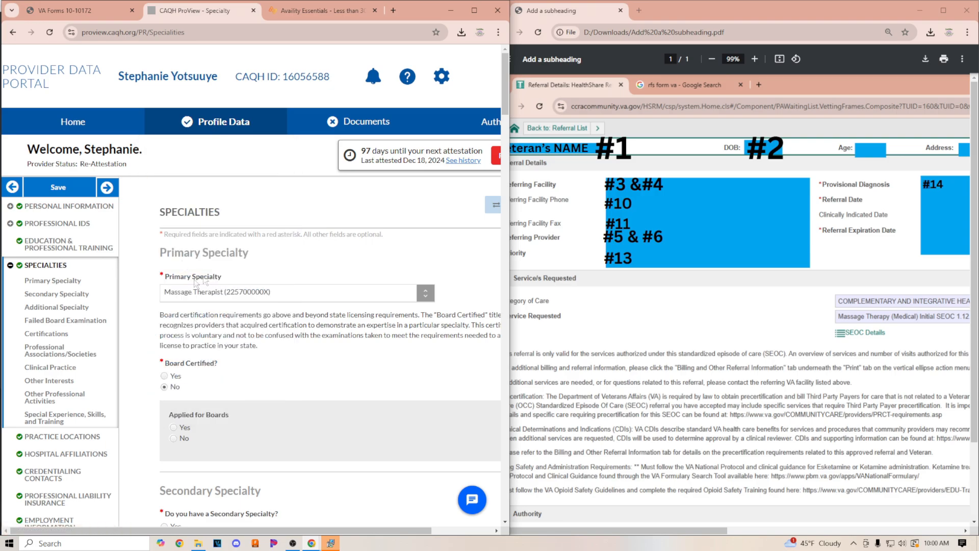
pyautogui.moveTo(155, 280); pyautogui.dragTo(223, 282)
pyautogui.click(199, 312)
# Reset the billing provider's specialty code to 225700000X - Massage Therapist on the claim
pyautogui.click(332, 9)
pyautogui.scroll(15, 374, 288)
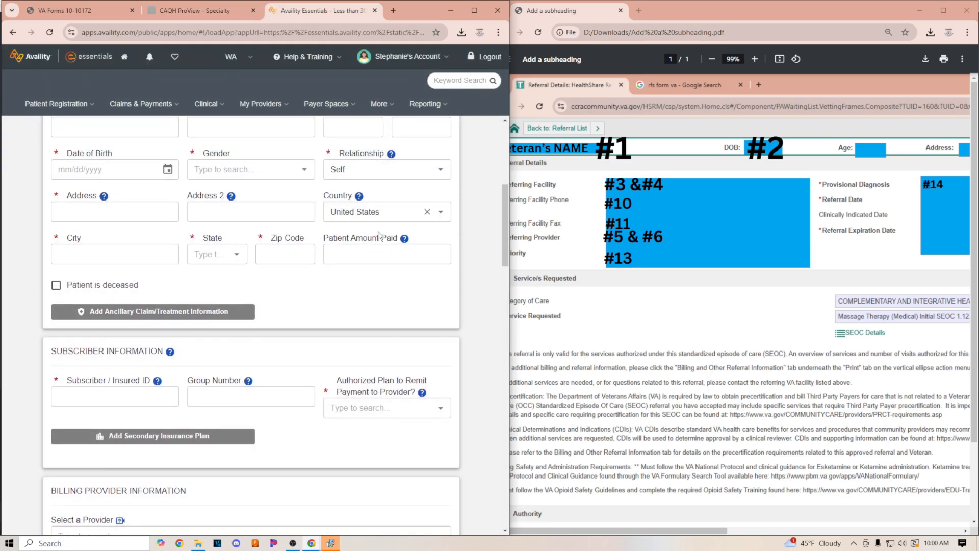
pyautogui.scroll(-15, 384, 243)
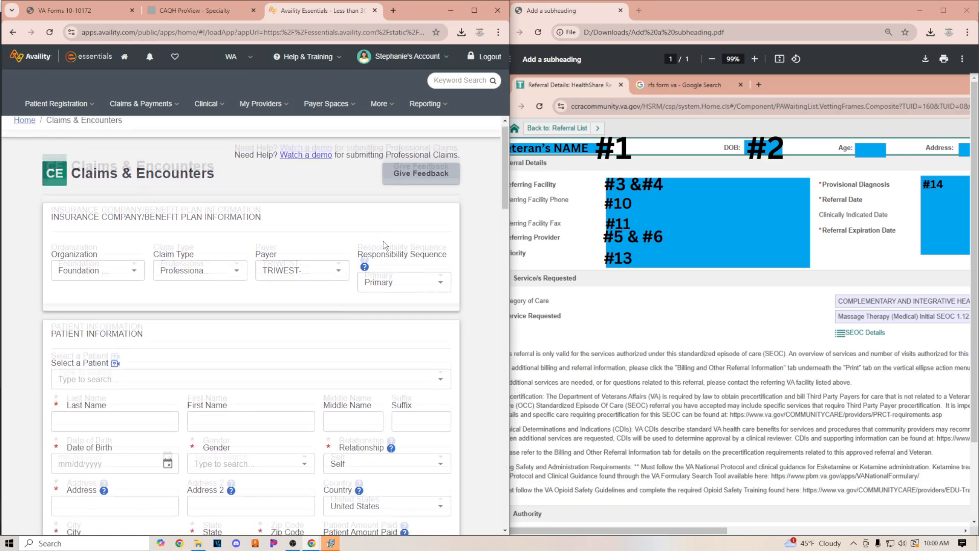
pyautogui.scroll(-2, 386, 324)
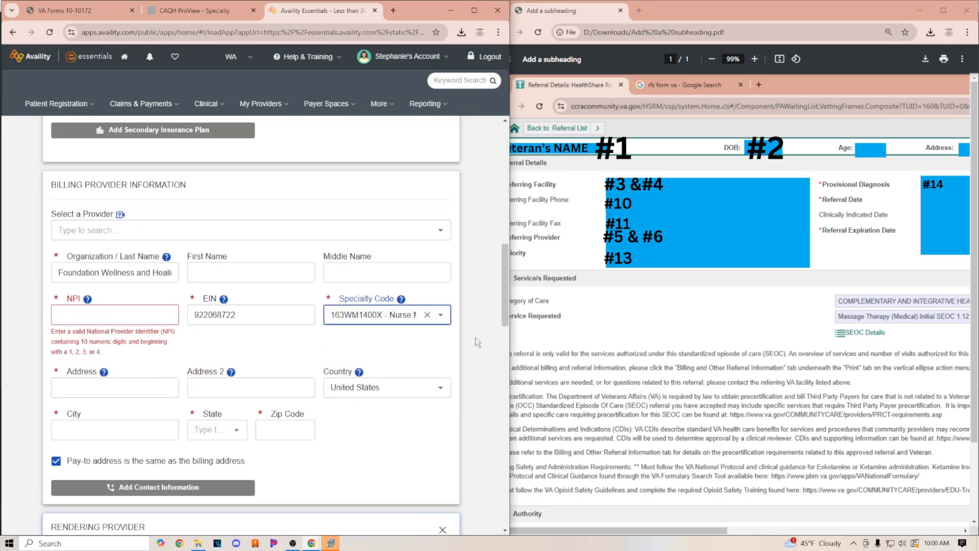
pyautogui.click(365, 314)
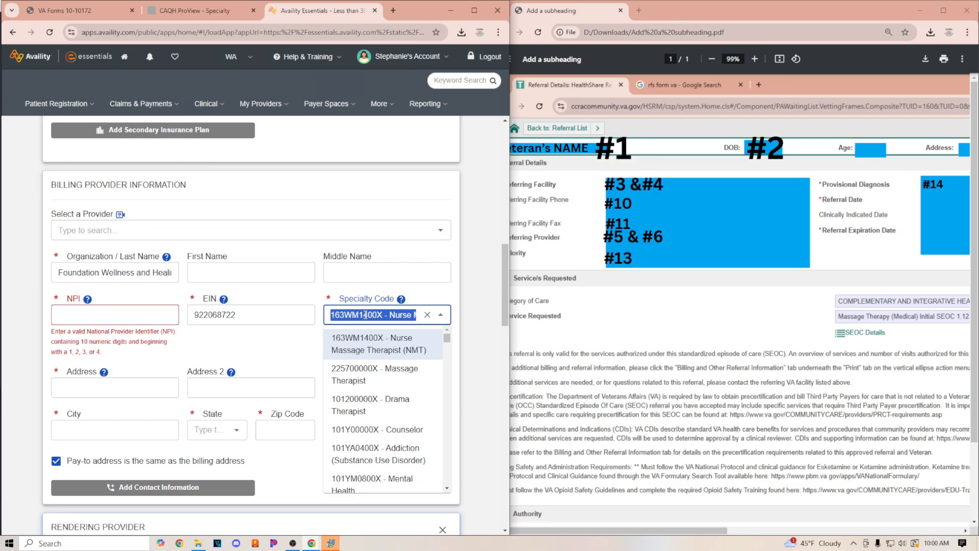
pyautogui.write('massa')
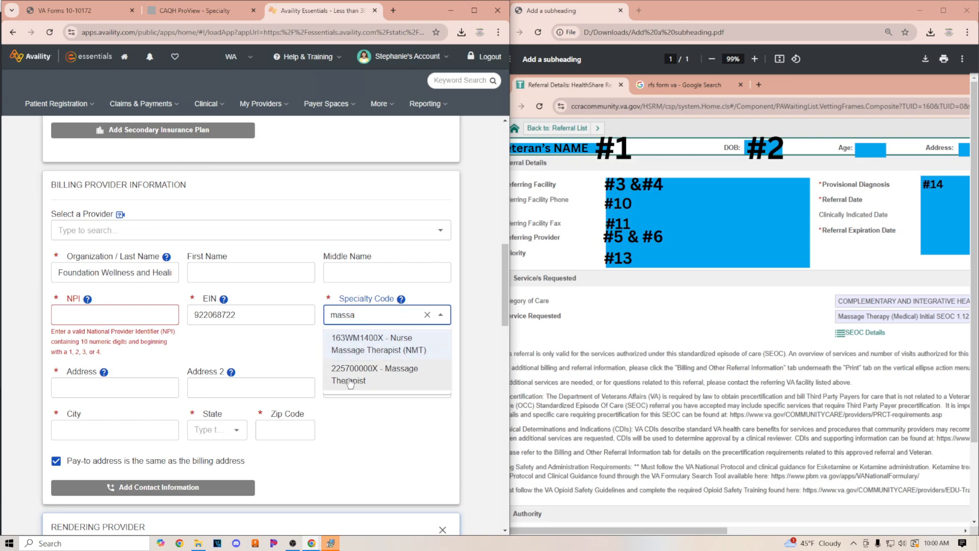
pyautogui.click(349, 377)
# Enter "Foundation" as the office name on the VA form
pyautogui.click(53, 10)
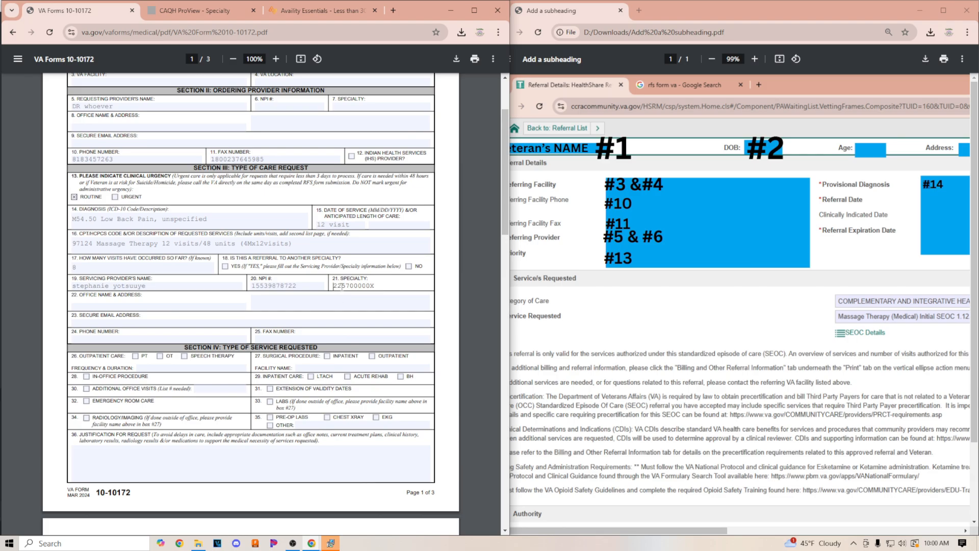
pyautogui.moveTo(352, 286); pyautogui.dragTo(373, 286)
pyautogui.moveTo(372, 286); pyautogui.dragTo(375, 286)
pyautogui.click(463, 302)
pyautogui.click(388, 286)
pyautogui.click(88, 302)
pyautogui.click(88, 303)
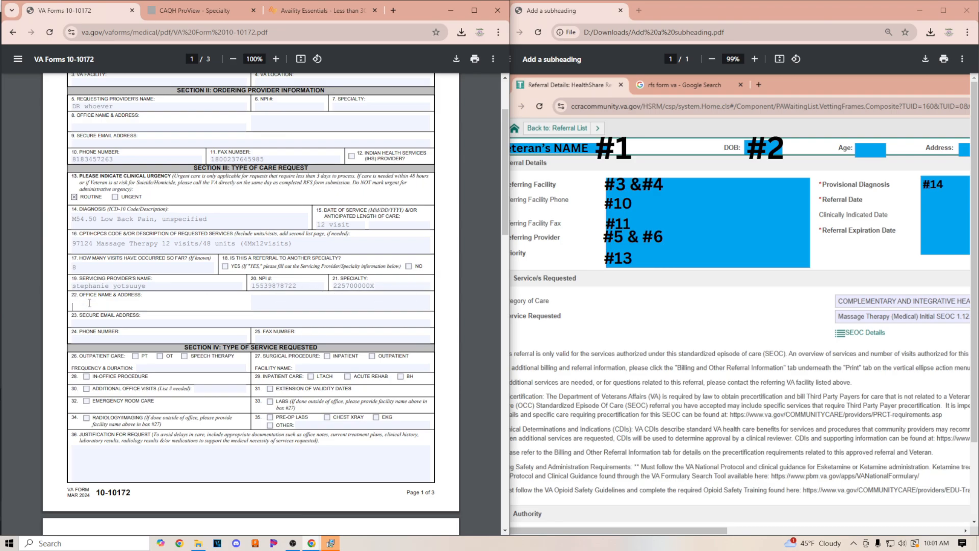
pyautogui.write('stephanies')
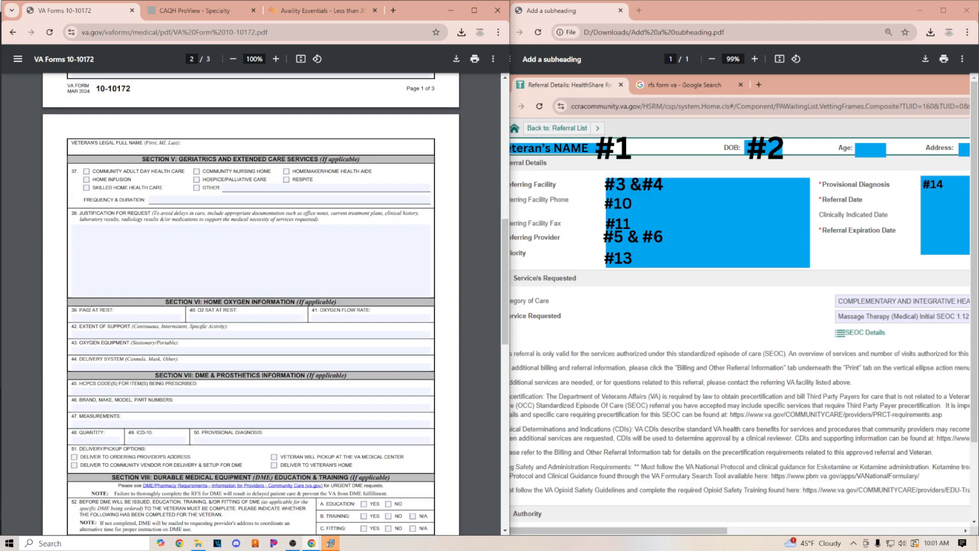
# Fill the office address field with placeholder text
pyautogui.scroll(5, 247, 266)
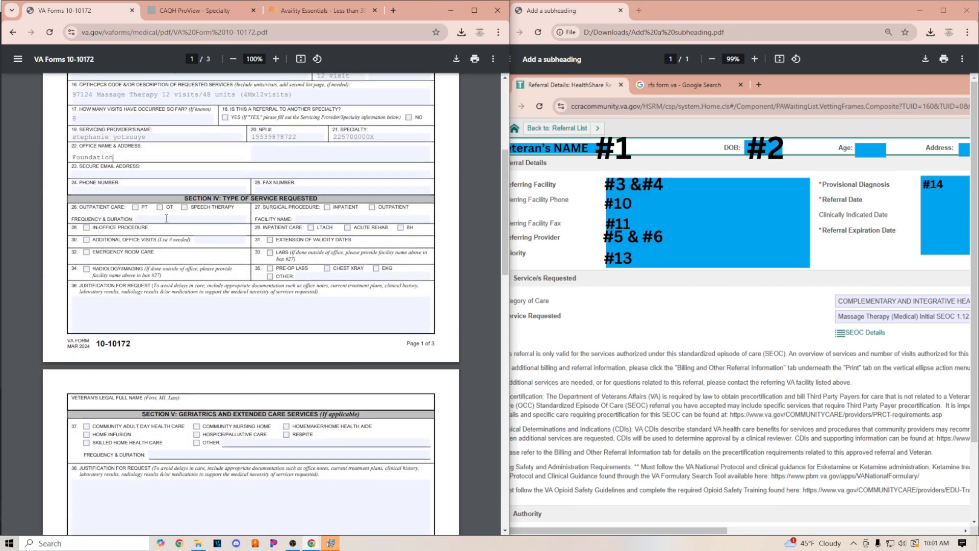
pyautogui.scroll(3, 141, 203)
pyautogui.scroll(-7, 127, 224)
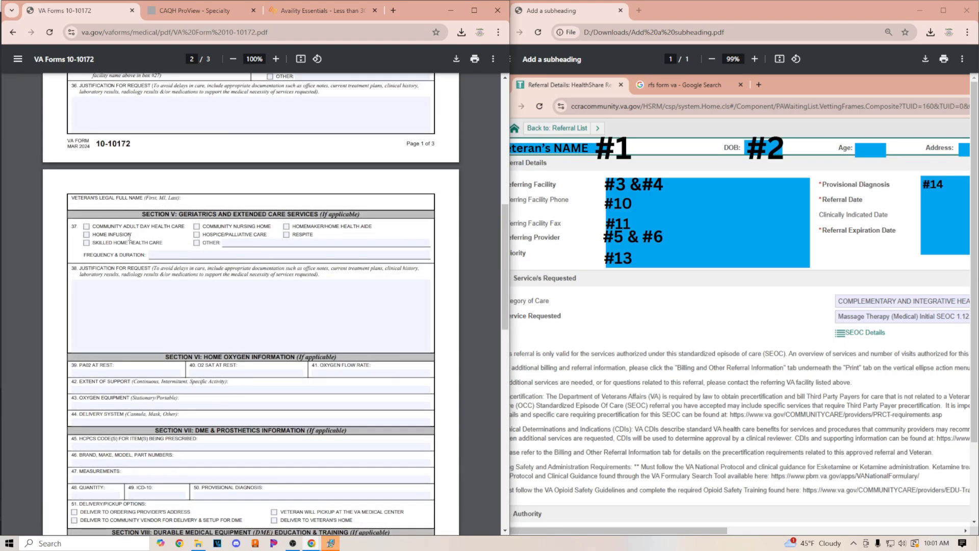
pyautogui.scroll(5, 121, 235)
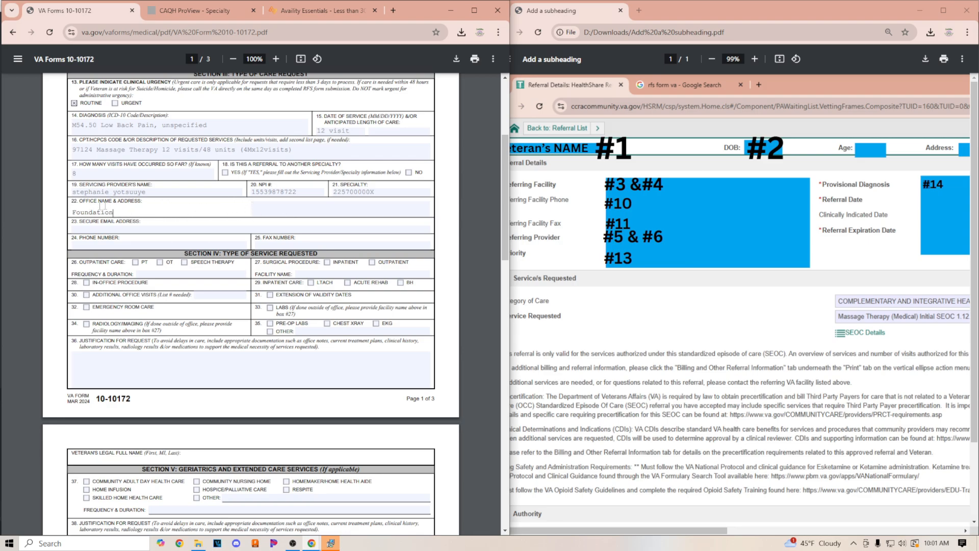
pyautogui.click(277, 207)
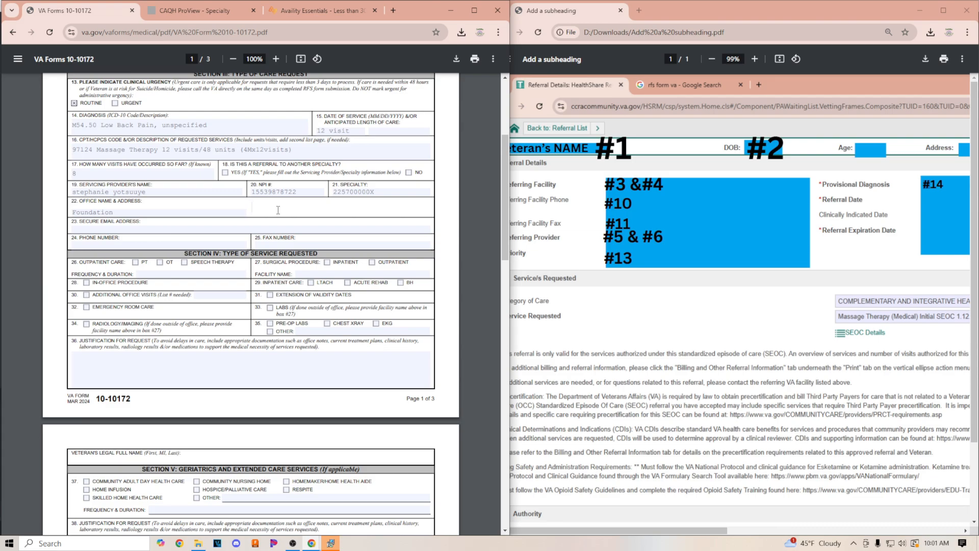
pyautogui.write('`89454 dsfdf')
pyautogui.click(190, 229)
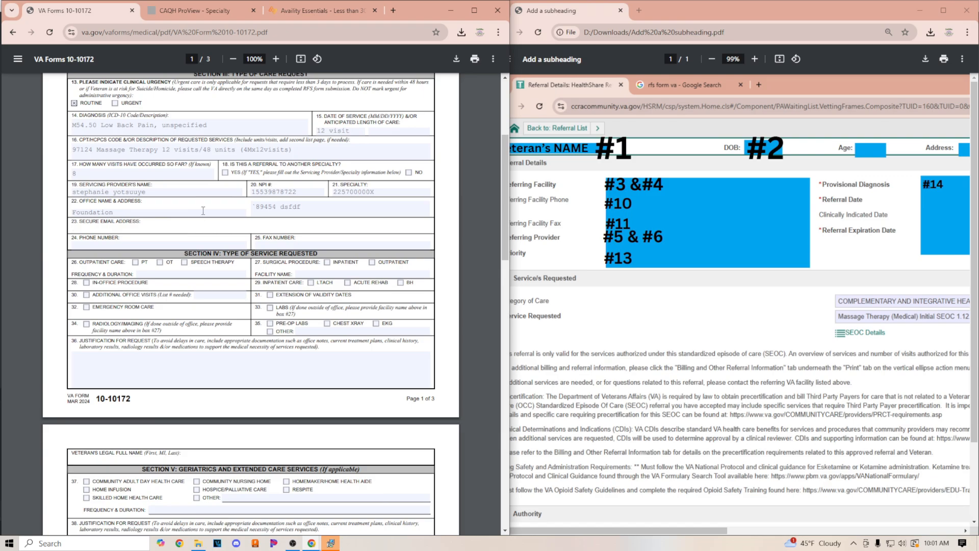
pyautogui.click(129, 246)
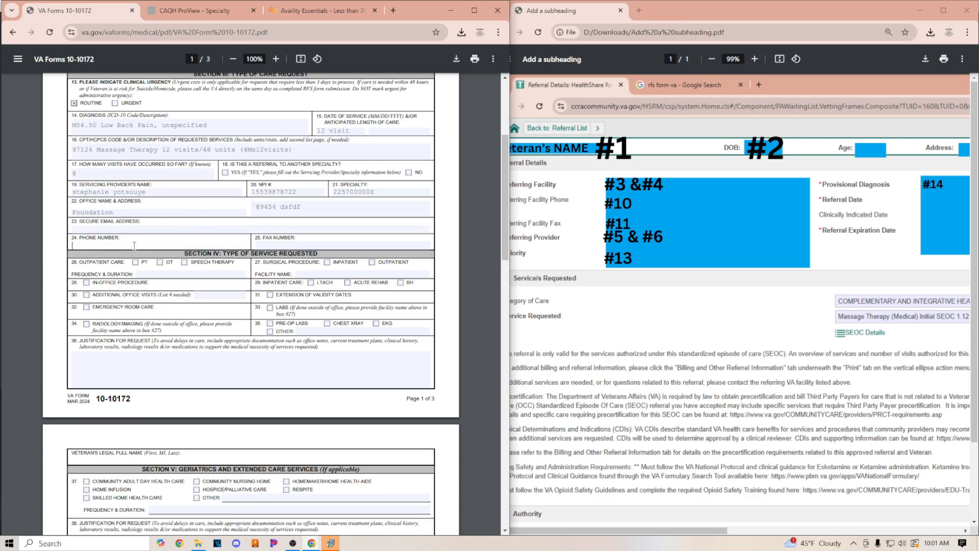
# Enter the servicing provider's phone number and fax number on the VA form
pyautogui.click(297, 246)
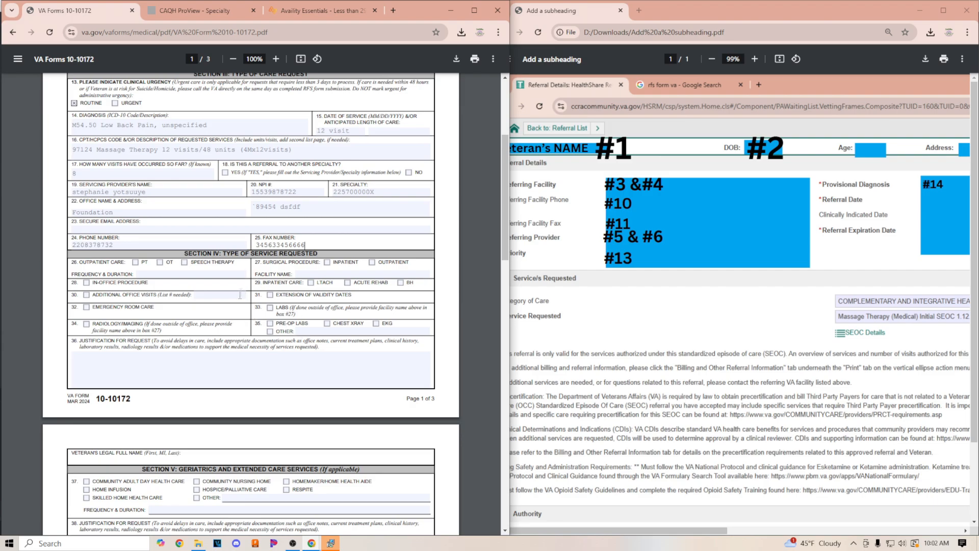
# Check Additional Office Visits in the type of service section and enter 12 as the visit count
pyautogui.scroll(-2, 248, 322)
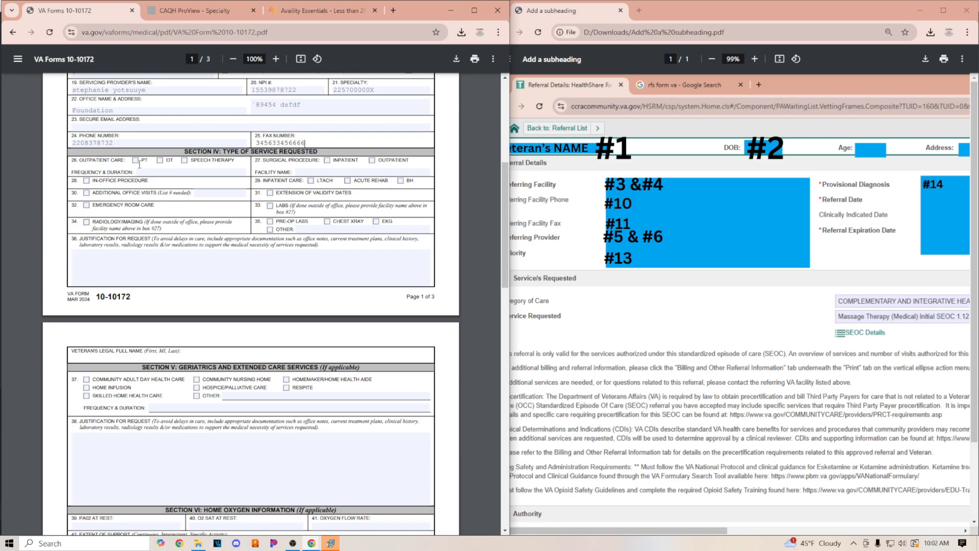
pyautogui.click(87, 194)
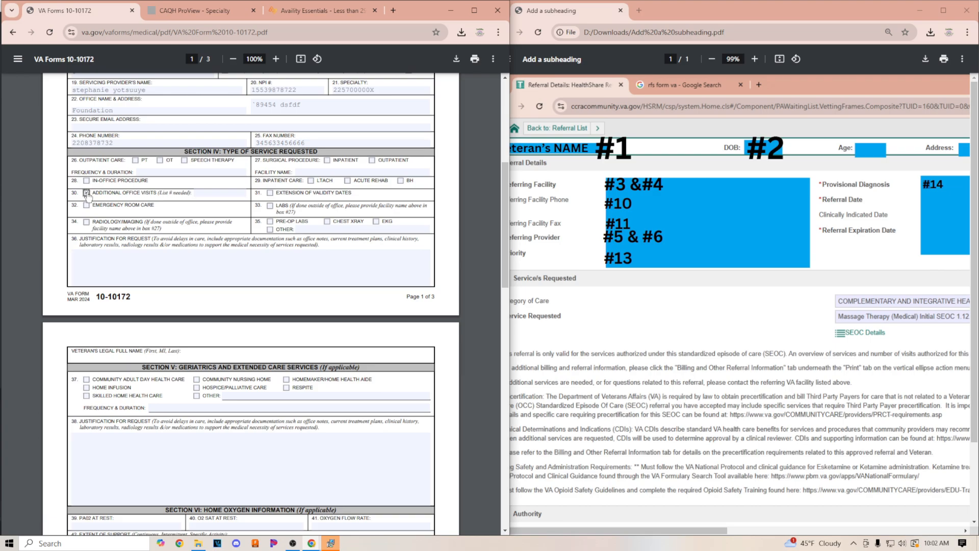
pyautogui.moveTo(102, 193); pyautogui.dragTo(160, 190)
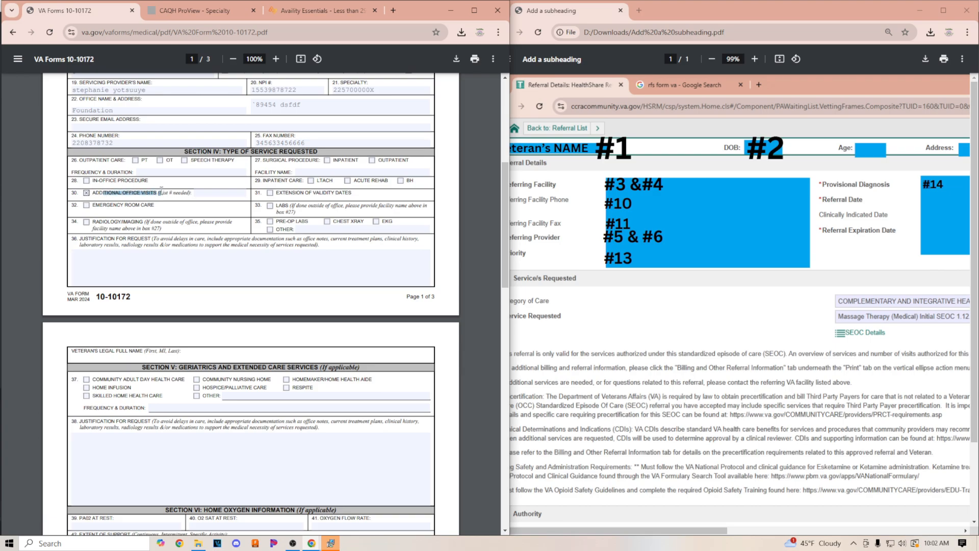
pyautogui.click(208, 193)
pyautogui.write('12')
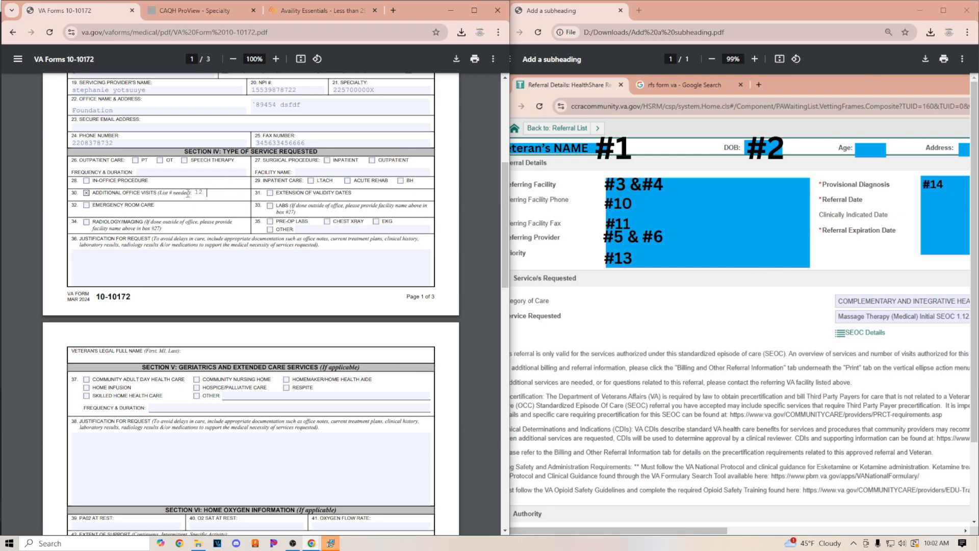
pyautogui.click(67, 198)
pyautogui.moveTo(74, 194); pyautogui.dragTo(213, 196)
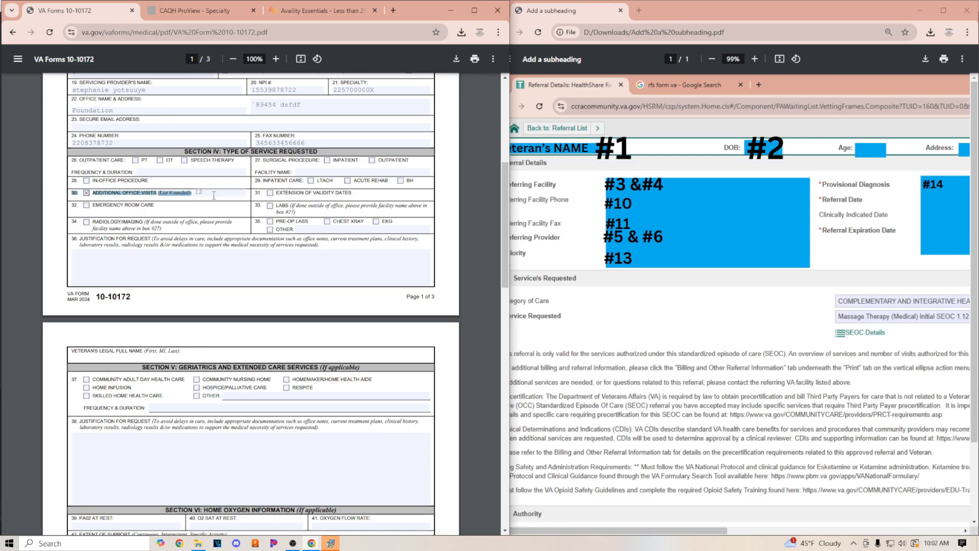
pyautogui.click(214, 195)
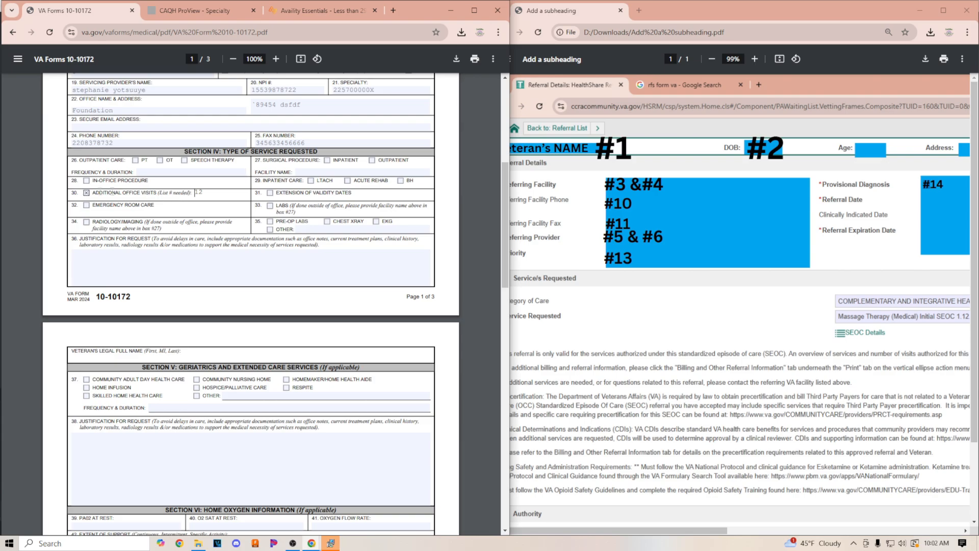
pyautogui.moveTo(71, 194); pyautogui.dragTo(184, 188)
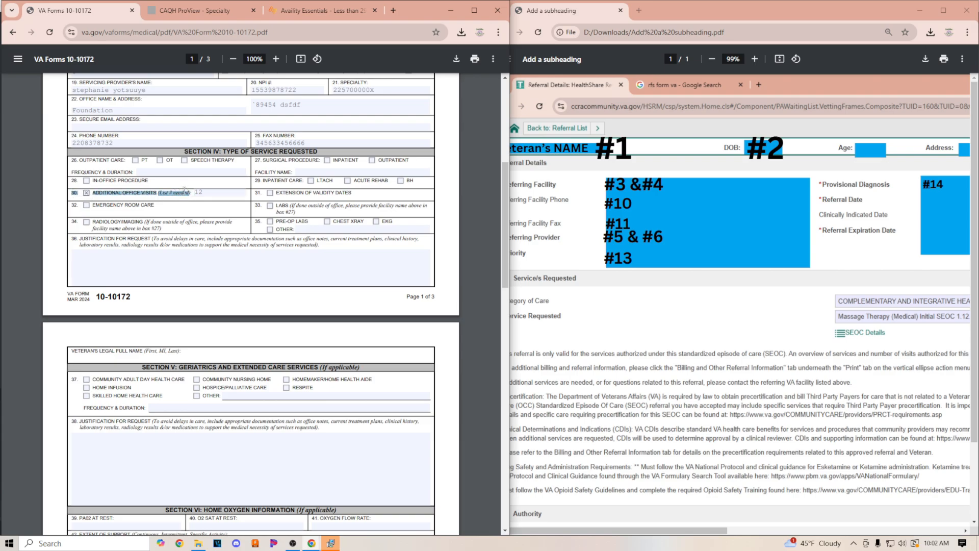
# Compare the form's CPT description and specialty code with the specialty code on the claim
pyautogui.scroll(-3, 200, 203)
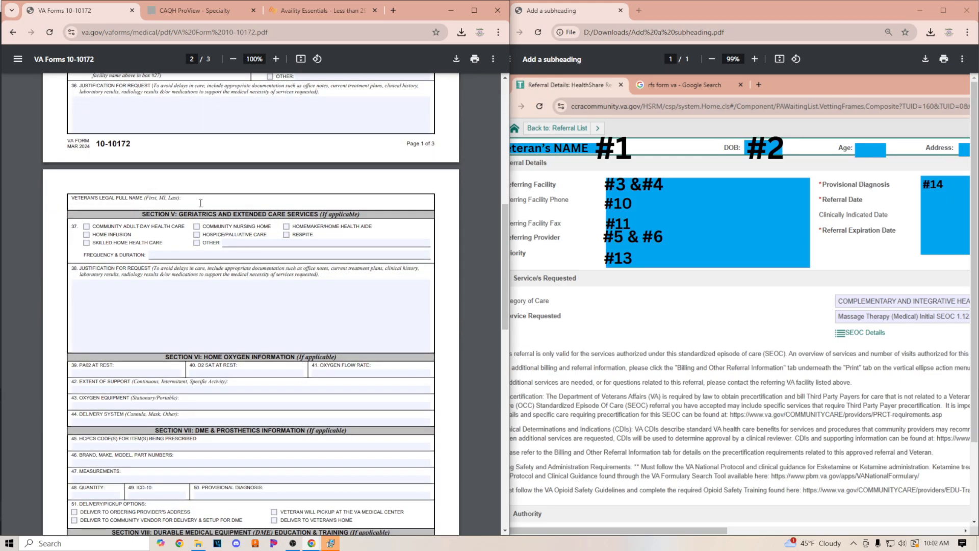
pyautogui.scroll(10, 231, 238)
pyautogui.scroll(-3, 228, 245)
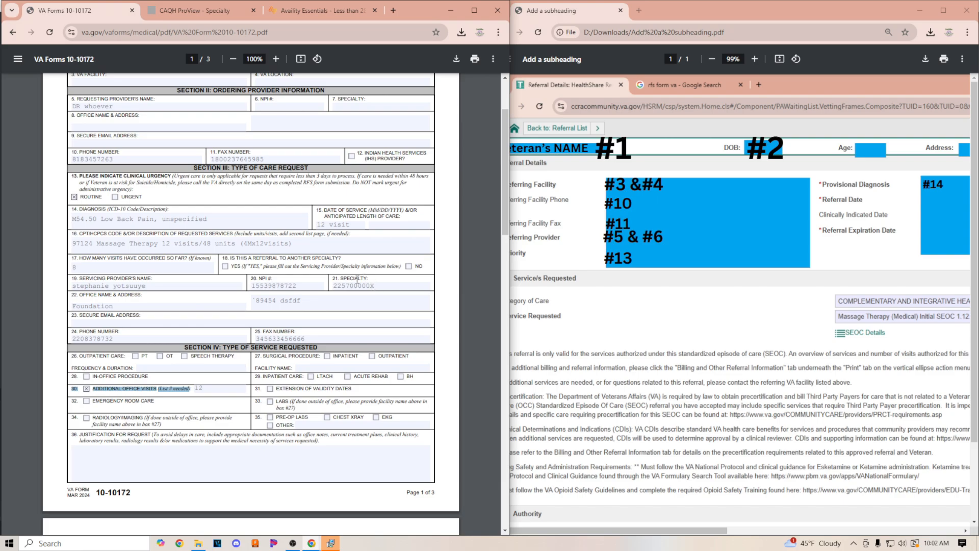
pyautogui.click(74, 242)
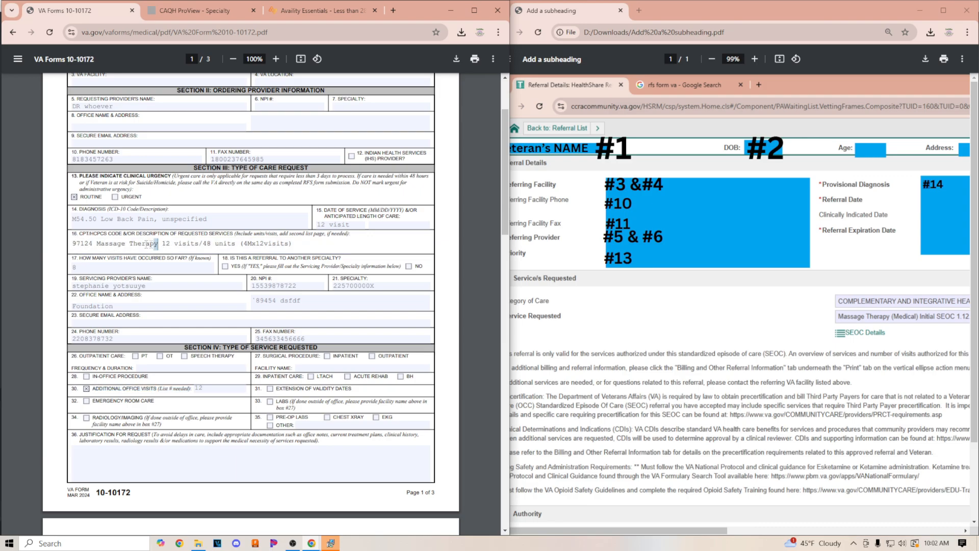
pyautogui.moveTo(158, 244); pyautogui.dragTo(64, 243)
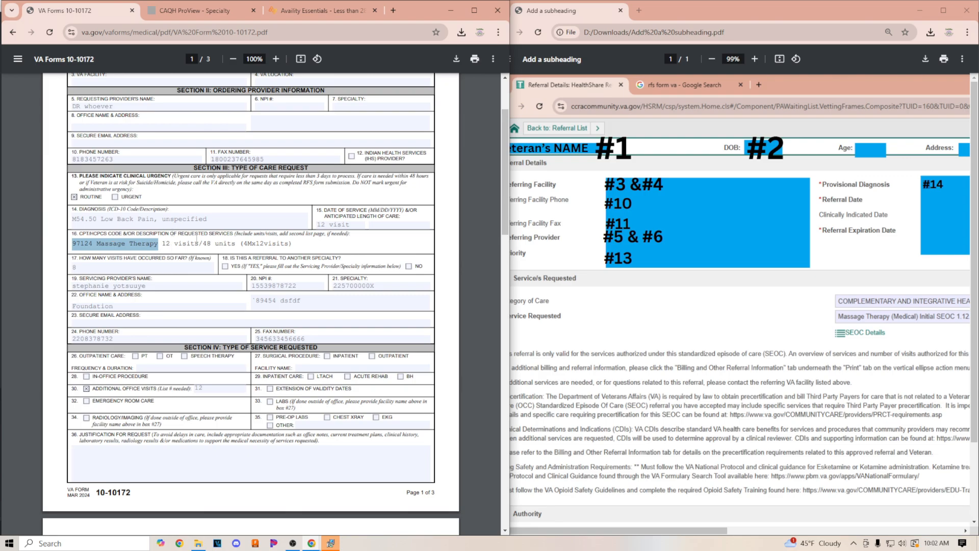
pyautogui.click(378, 284)
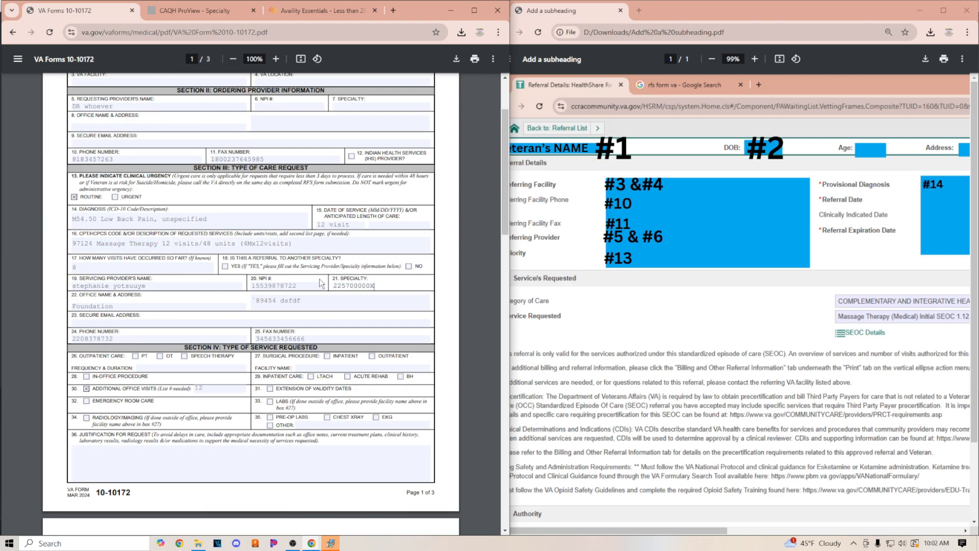
pyautogui.moveTo(378, 284); pyautogui.dragTo(315, 285)
pyautogui.click(351, 10)
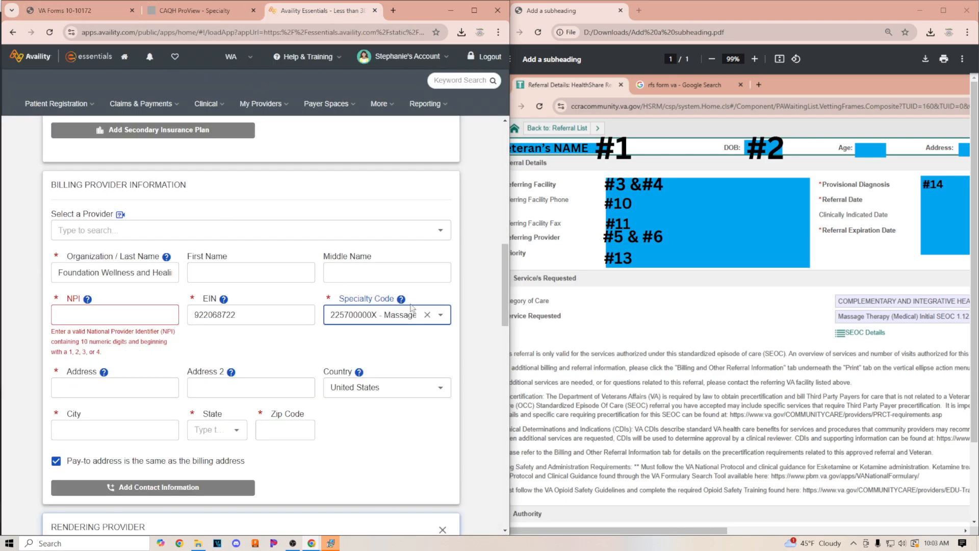
pyautogui.hotkey('ctrl', 'Tab')
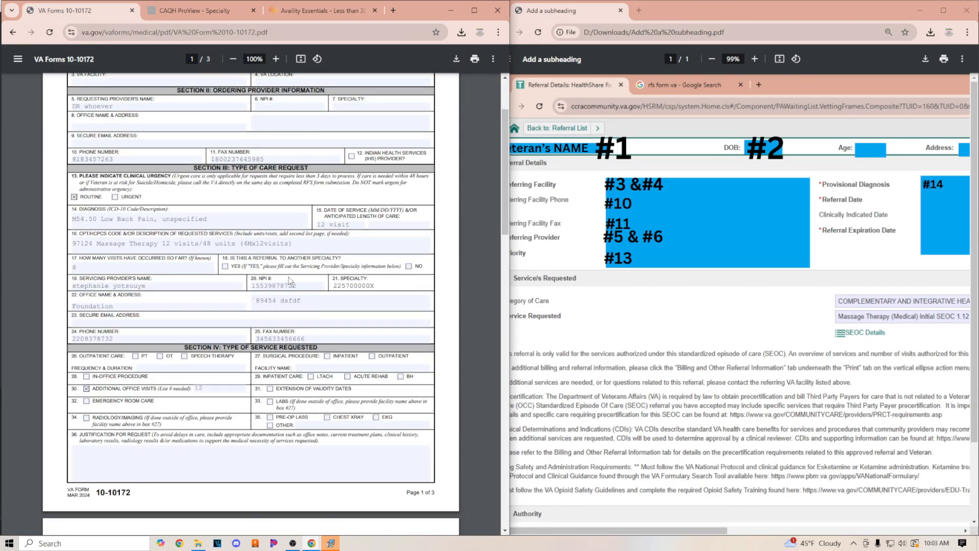
# Enter "Medical notes / SOAPs attached in FAX" as the justification for the request
pyautogui.scroll(-4, 265, 293)
pyautogui.scroll(2, 171, 205)
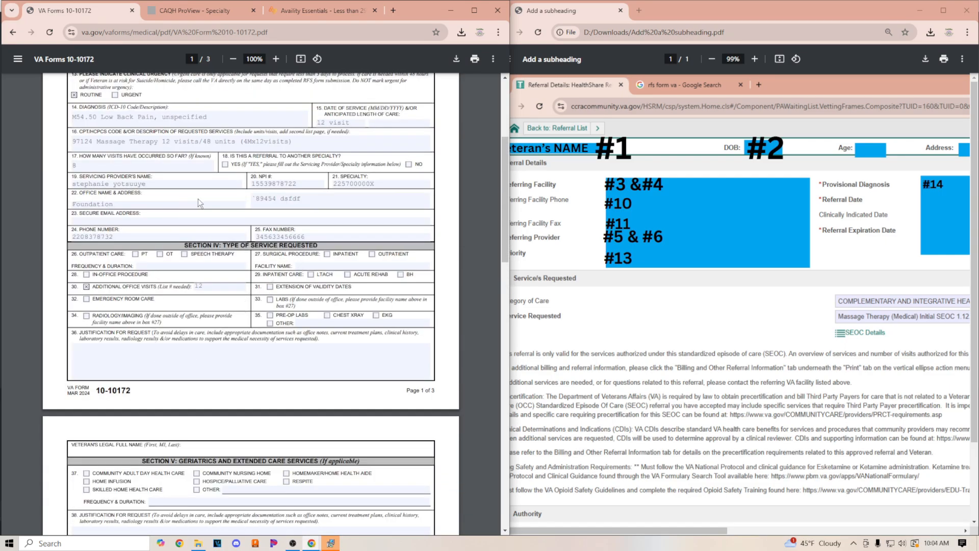
pyautogui.click(132, 353)
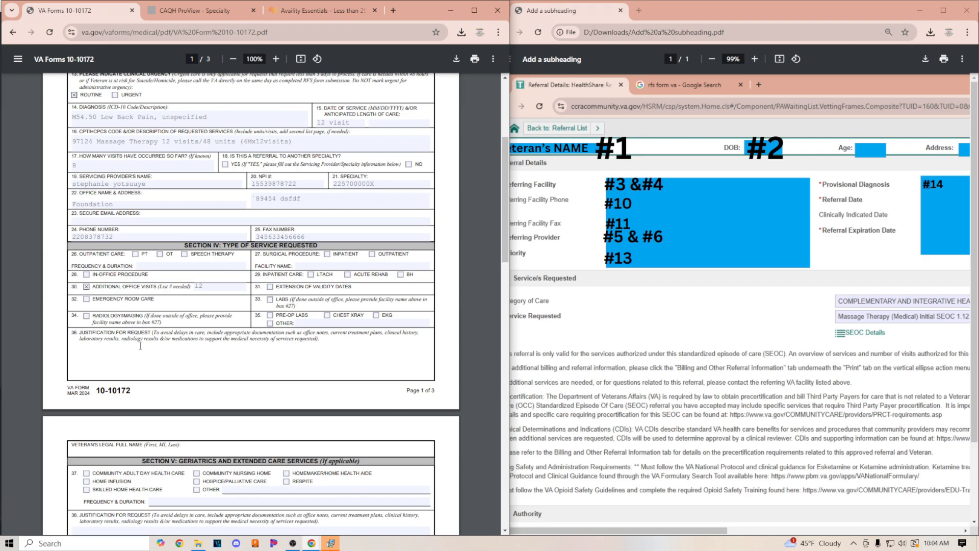
pyautogui.write('MEdica')
pyautogui.press('BackSpace')
pyautogui.press('BackSpace')
pyautogui.press('BackSpace')
pyautogui.press('BackSpace')
pyautogui.press('BackSpace')
pyautogui.write('edical notes A')
pyautogui.press('BackSpace')
pyautogui.write('attached in FAX')
pyautogui.click(129, 350)
pyautogui.write('/ SOAPs')
pyautogui.scroll(4, 272, 357)
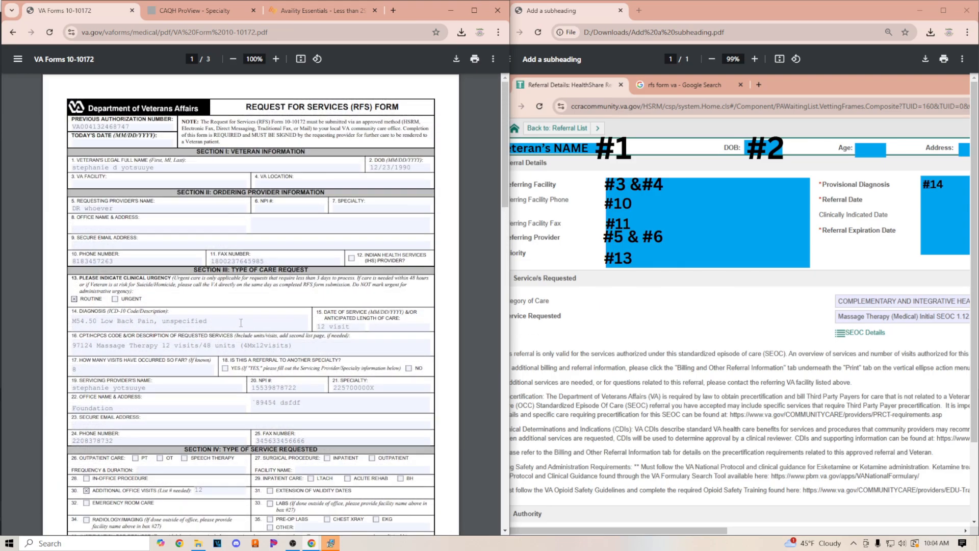
# Review the veteran name headers and remaining sections on pages 2 and 3 of the form
pyautogui.scroll(-5, 241, 324)
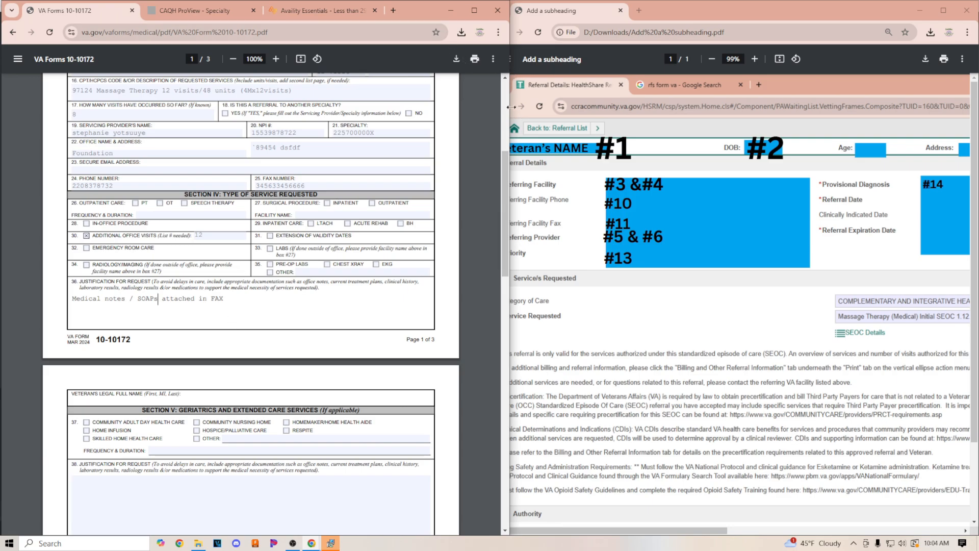
pyautogui.moveTo(509, 108)
pyautogui.mouseDown()
pyautogui.moveTo(484, 108)
pyautogui.moveTo(495, 109)
pyautogui.mouseUp()
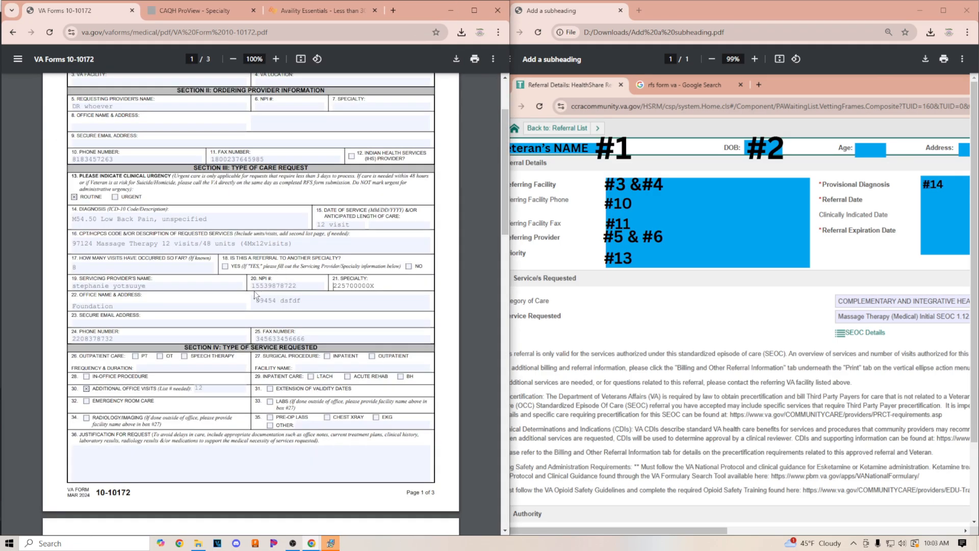
pyautogui.scroll(-4, 270, 289)
pyautogui.scroll(-4, 265, 292)
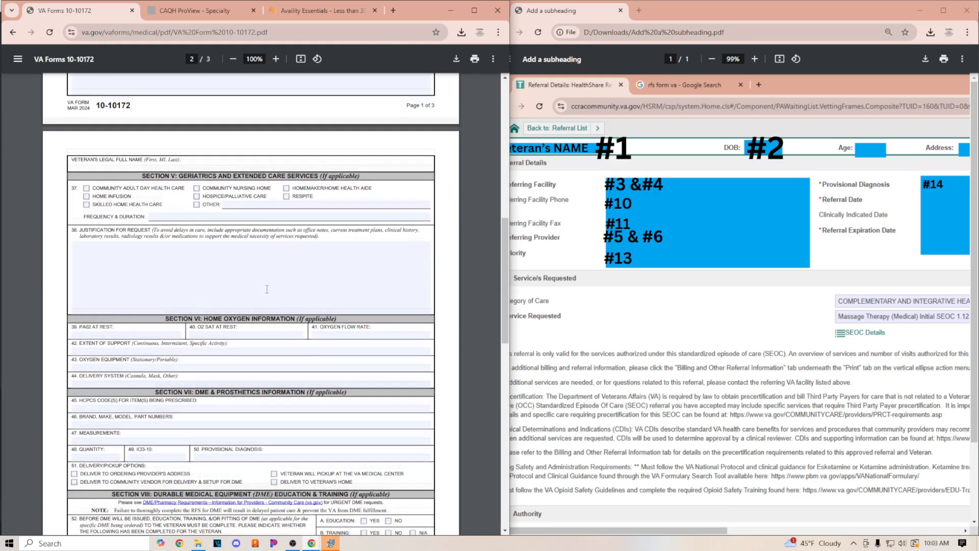
pyautogui.scroll(-2, 258, 355)
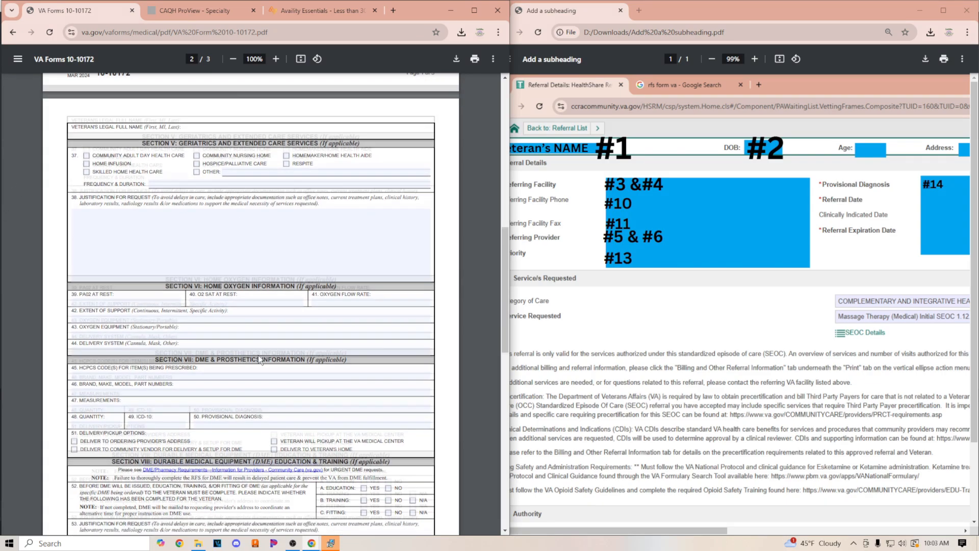
pyautogui.scroll(2, 216, 147)
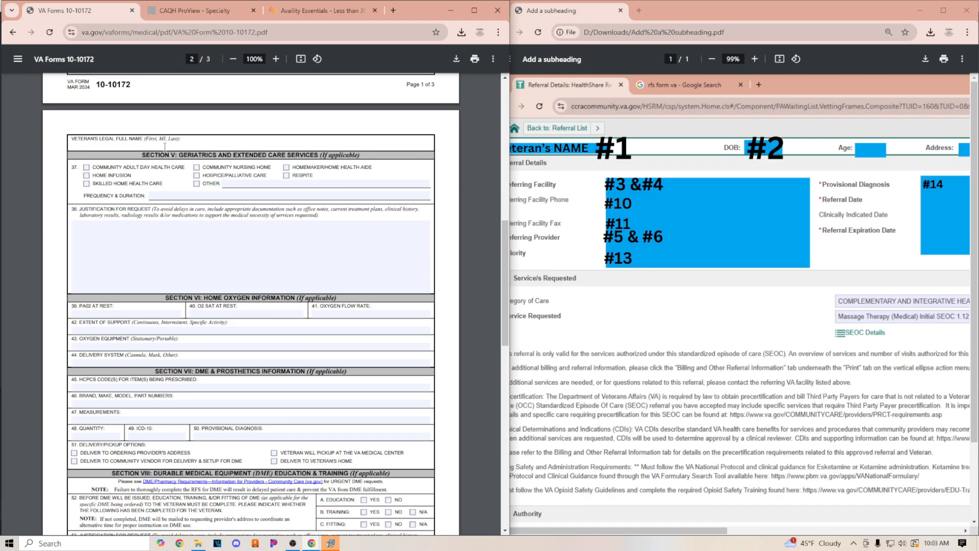
pyautogui.moveTo(181, 138); pyautogui.dragTo(71, 138)
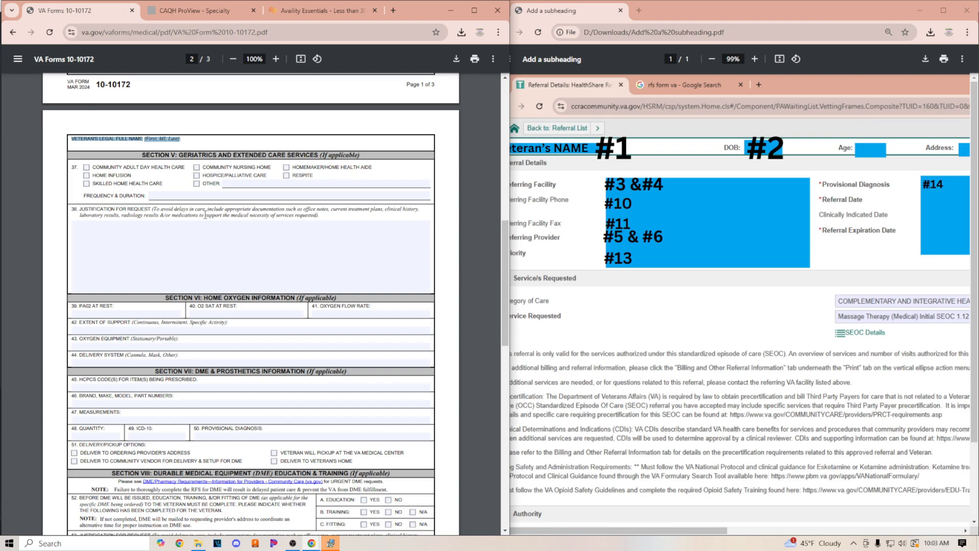
pyautogui.scroll(-2, 224, 240)
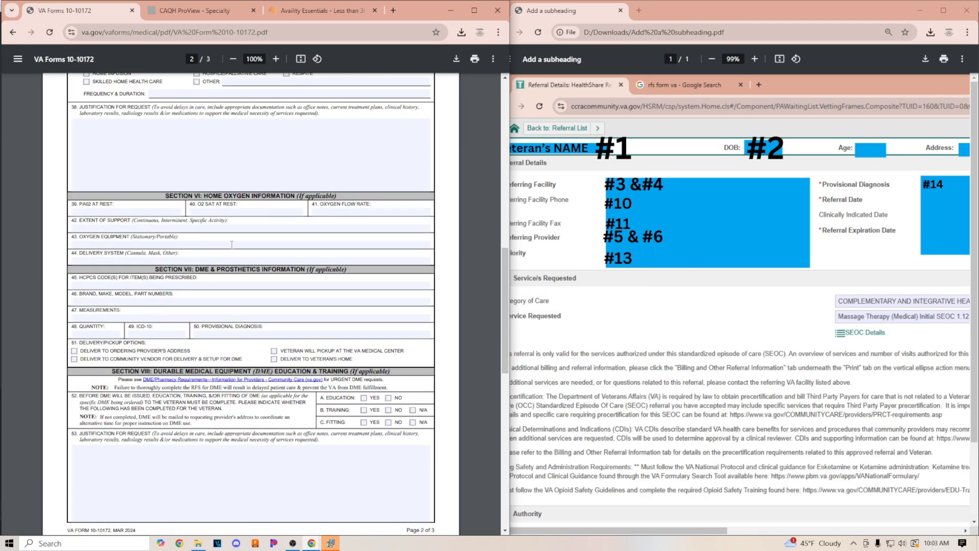
pyautogui.scroll(-1, 232, 244)
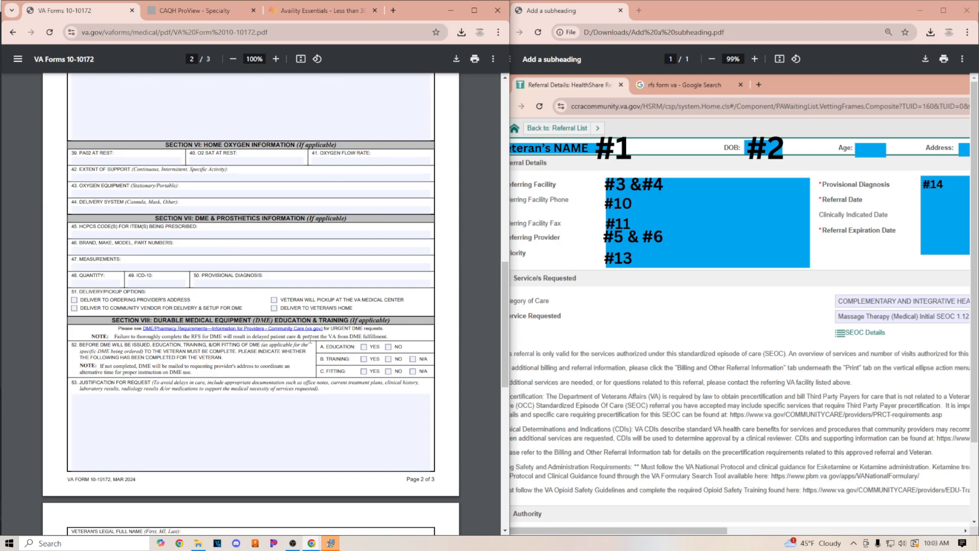
pyautogui.scroll(-8, 310, 340)
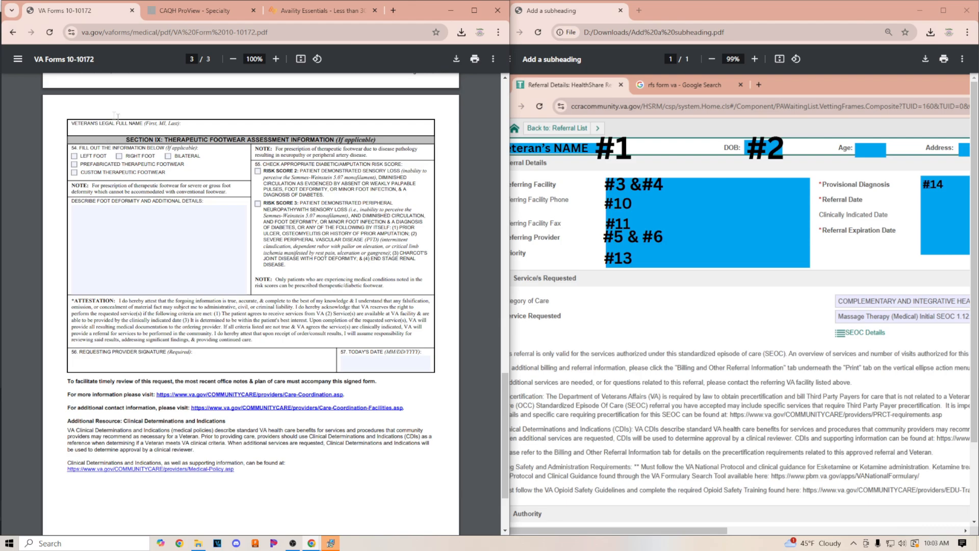
pyautogui.moveTo(184, 124); pyautogui.dragTo(70, 124)
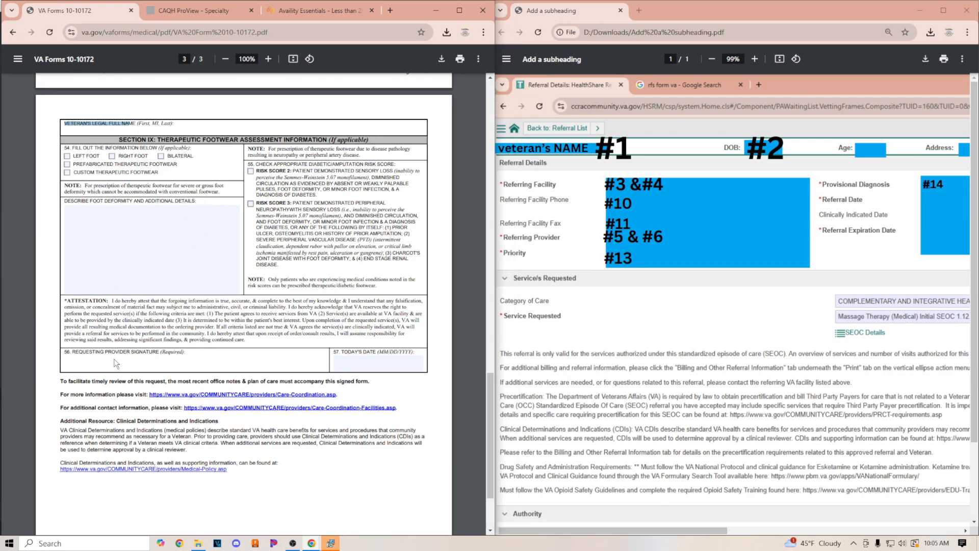
pyautogui.click(115, 359)
# Review the filled-in fields on page 1 of the form, including the diagnosis entry
pyautogui.scroll(20, 347, 425)
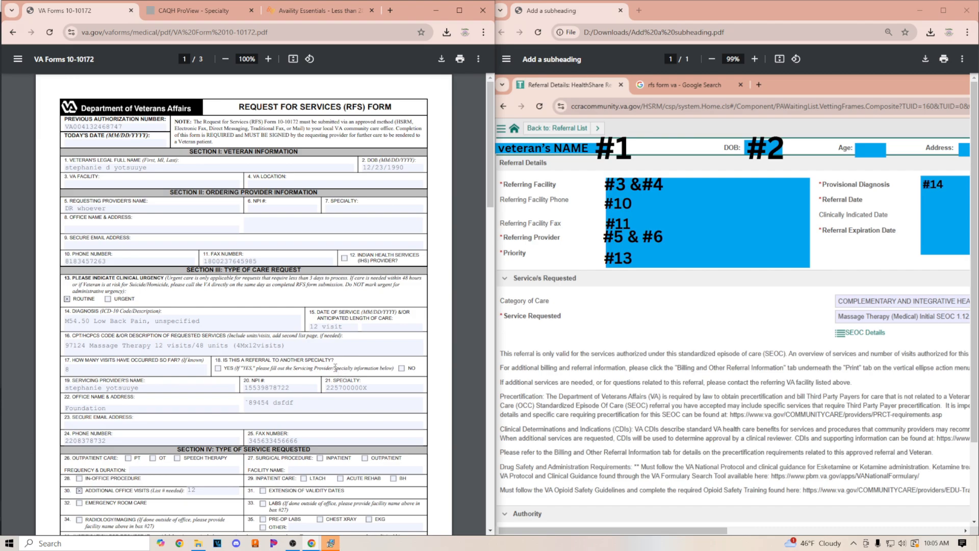
pyautogui.scroll(-12, 352, 453)
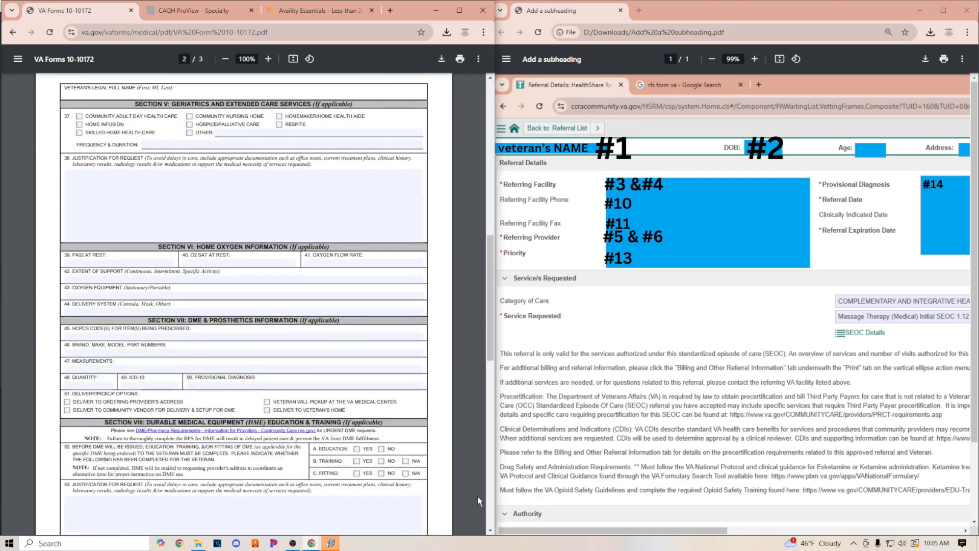
pyautogui.scroll(-10, 477, 497)
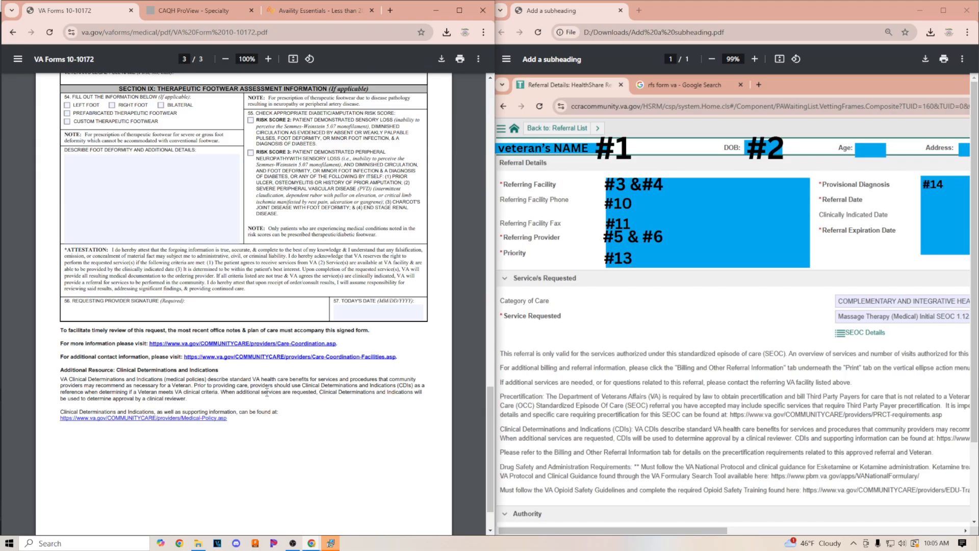
pyautogui.scroll(6, 267, 393)
pyautogui.scroll(10, 246, 384)
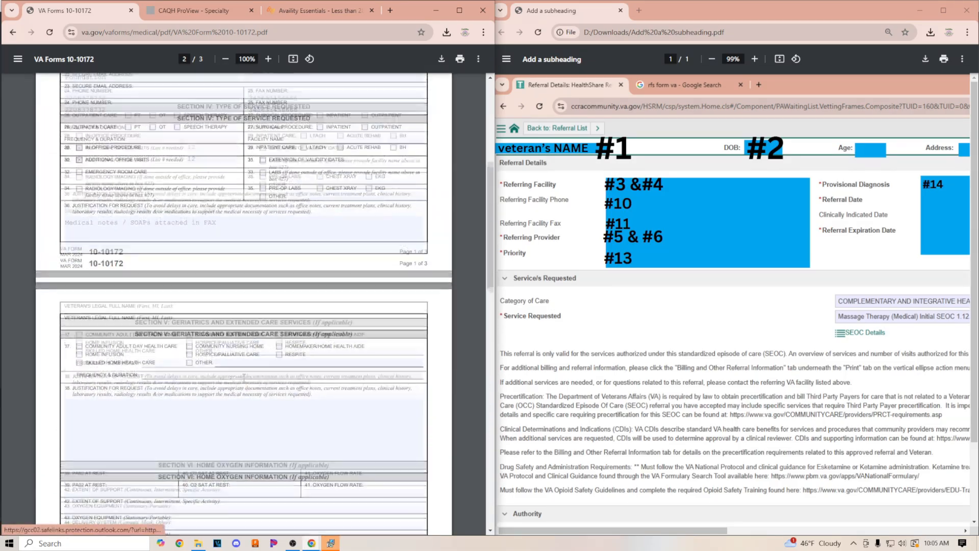
pyautogui.scroll(2, 108, 219)
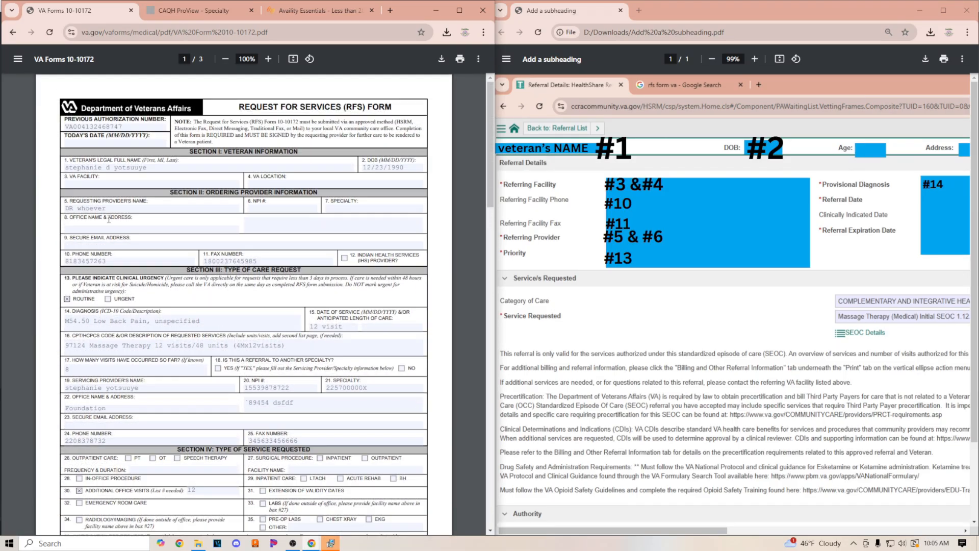
pyautogui.scroll(-1, 108, 219)
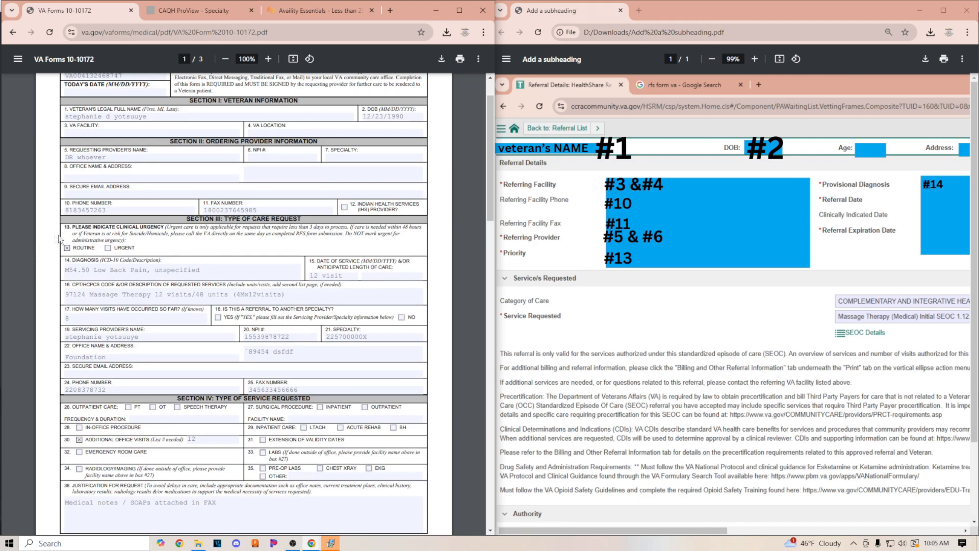
pyautogui.moveTo(187, 218); pyautogui.dragTo(306, 218)
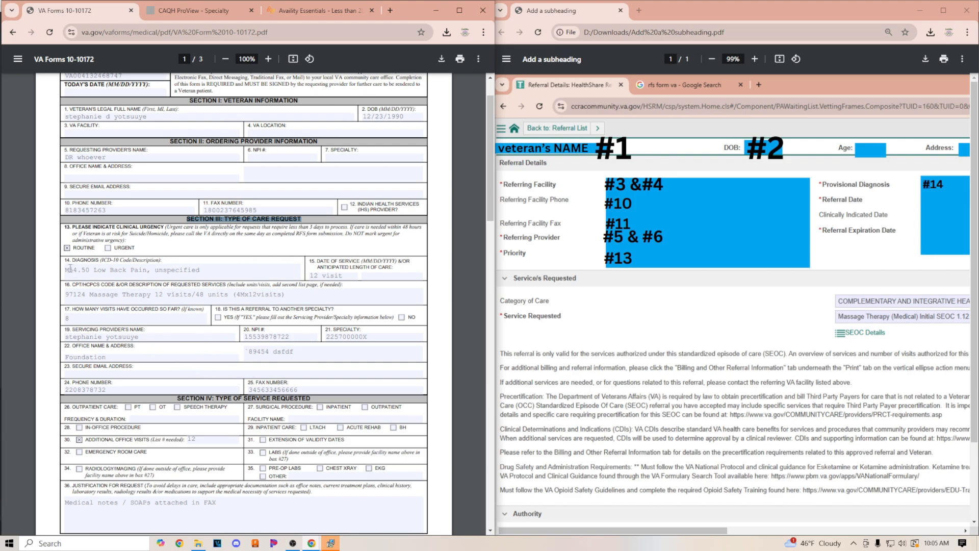
pyautogui.moveTo(64, 262); pyautogui.dragTo(187, 274)
pyautogui.click(219, 270)
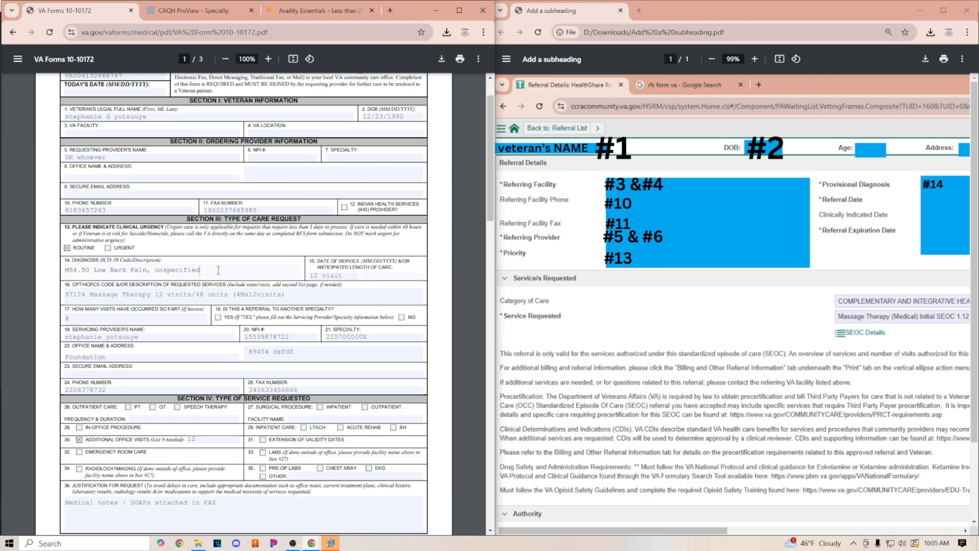
# Recheck the diagnosis, service, provider and justification entries throughout page 1 of the form once more
pyautogui.moveTo(201, 270); pyautogui.dragTo(56, 274)
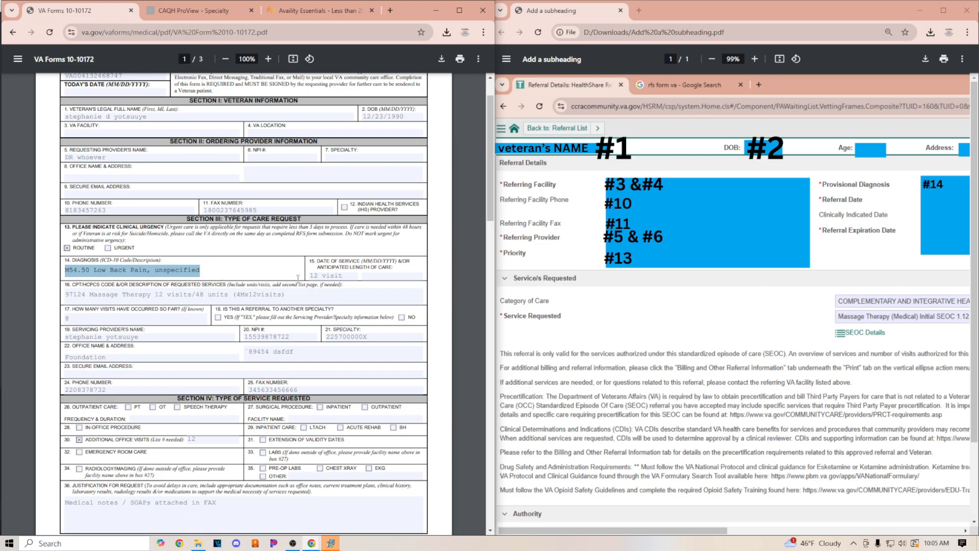
pyautogui.click(349, 275)
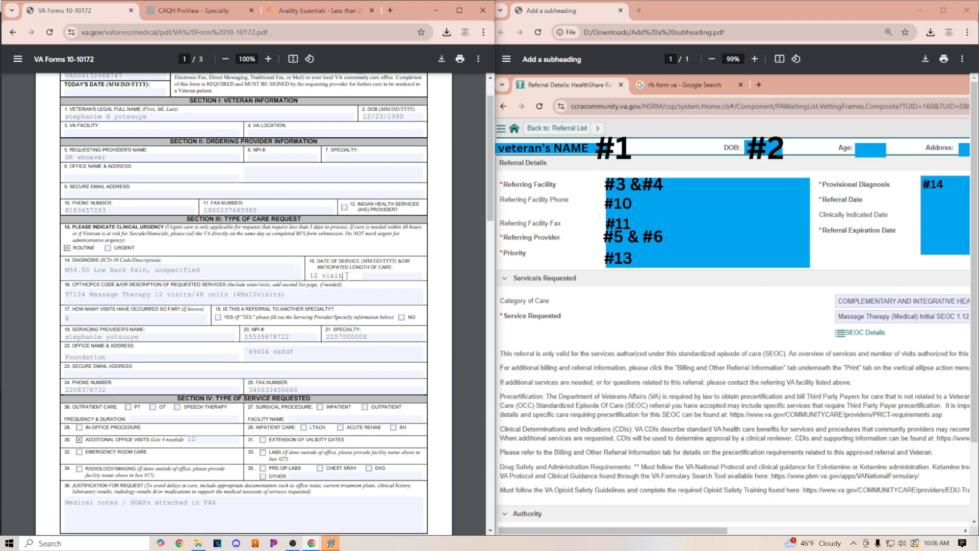
pyautogui.click(234, 276)
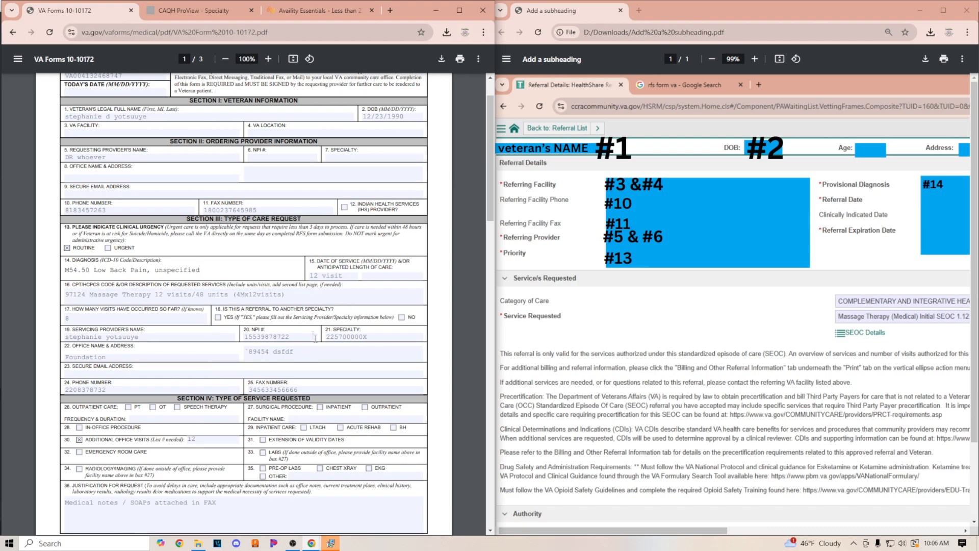
pyautogui.scroll(1, 213, 242)
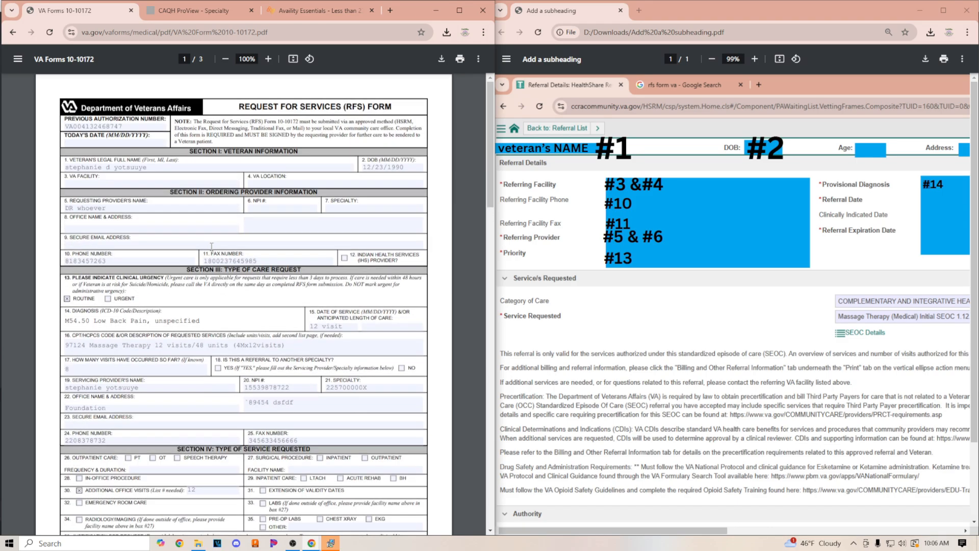
pyautogui.click(70, 166)
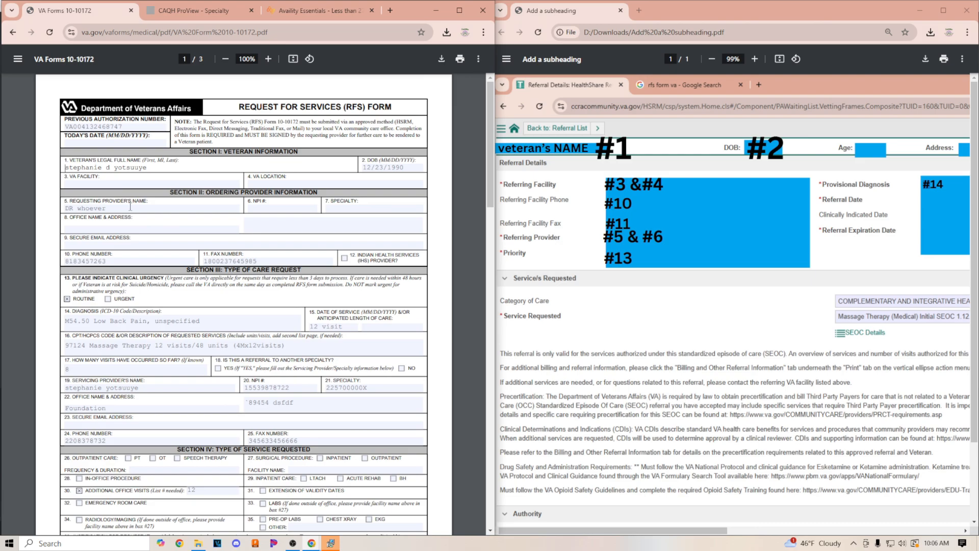
pyautogui.click(65, 126)
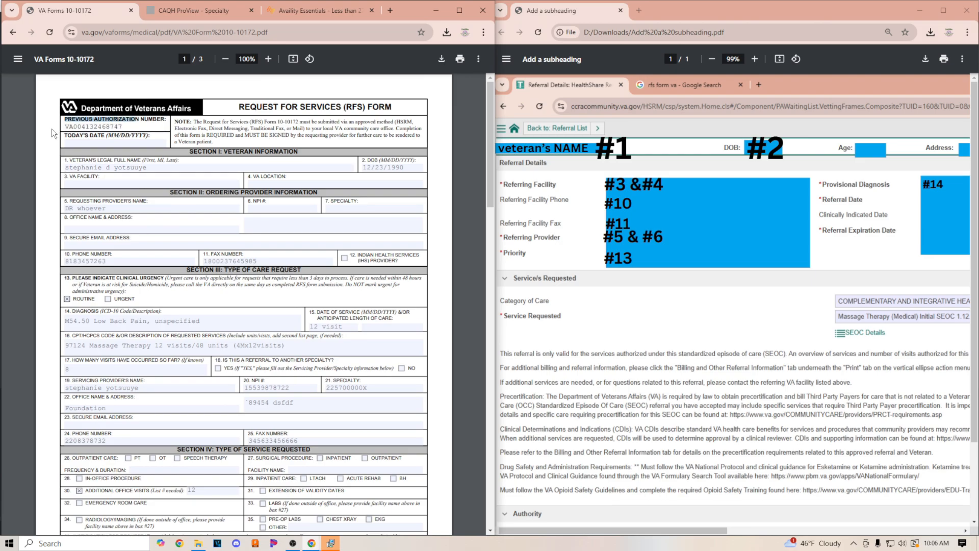
pyautogui.scroll(-1, 259, 423)
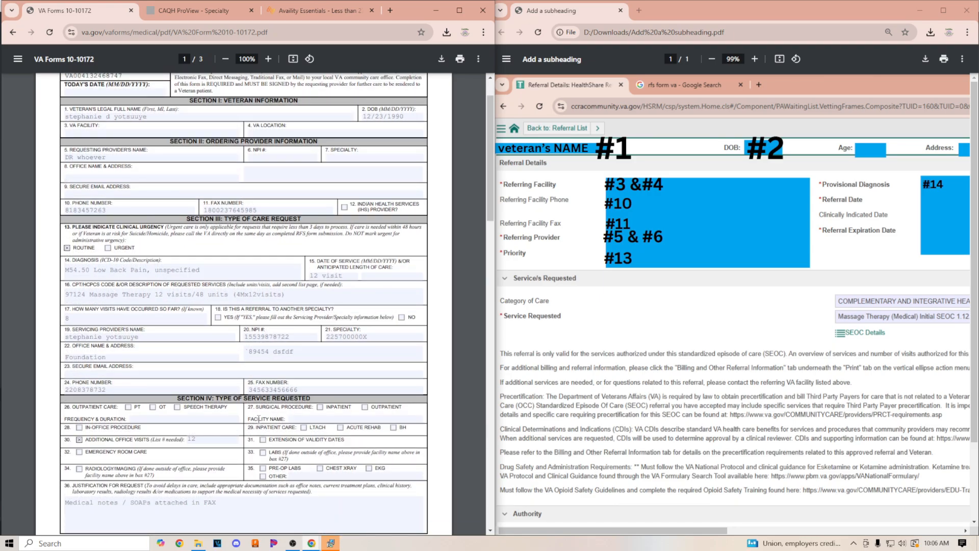
pyautogui.scroll(-1, 259, 418)
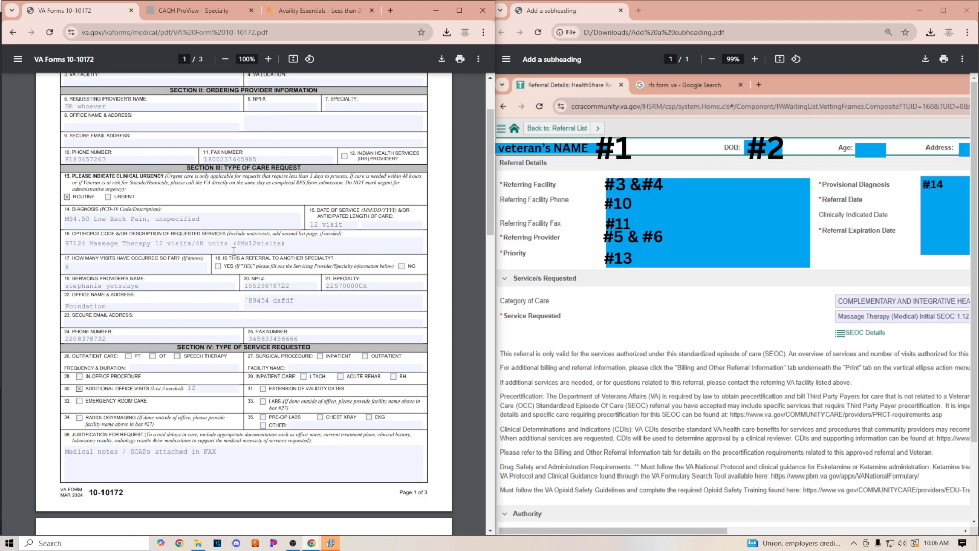
pyautogui.scroll(2, 197, 244)
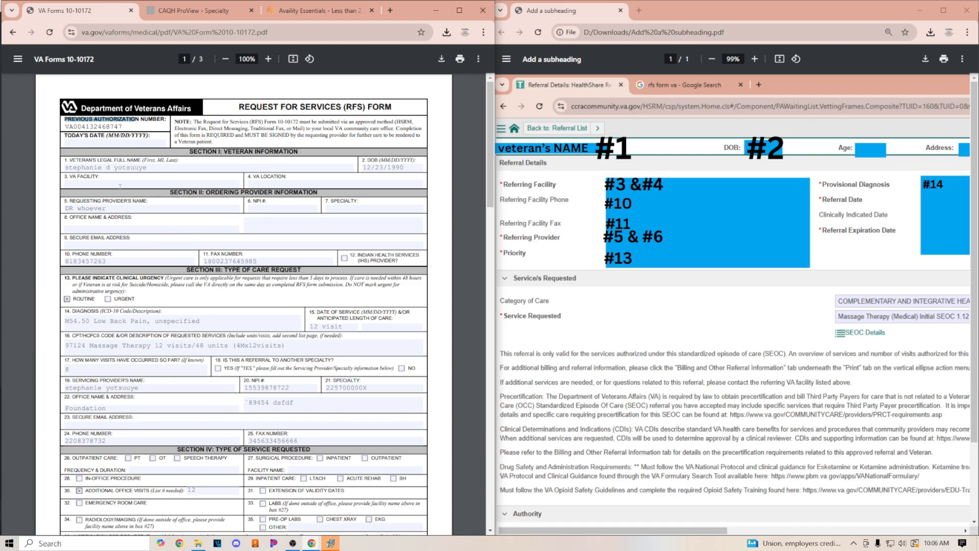
pyautogui.click(56, 146)
pyautogui.click(129, 262)
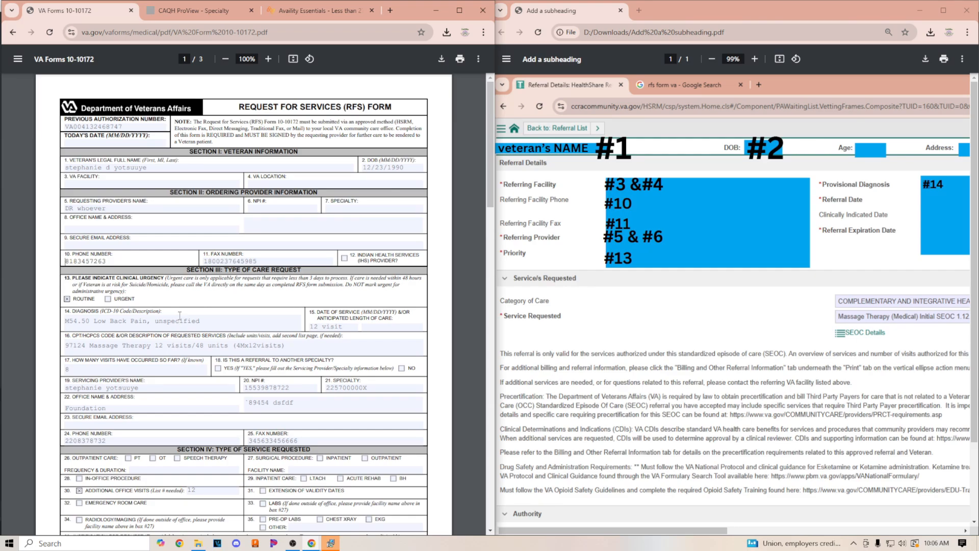
pyautogui.scroll(-2, 179, 316)
pyautogui.click(40, 171)
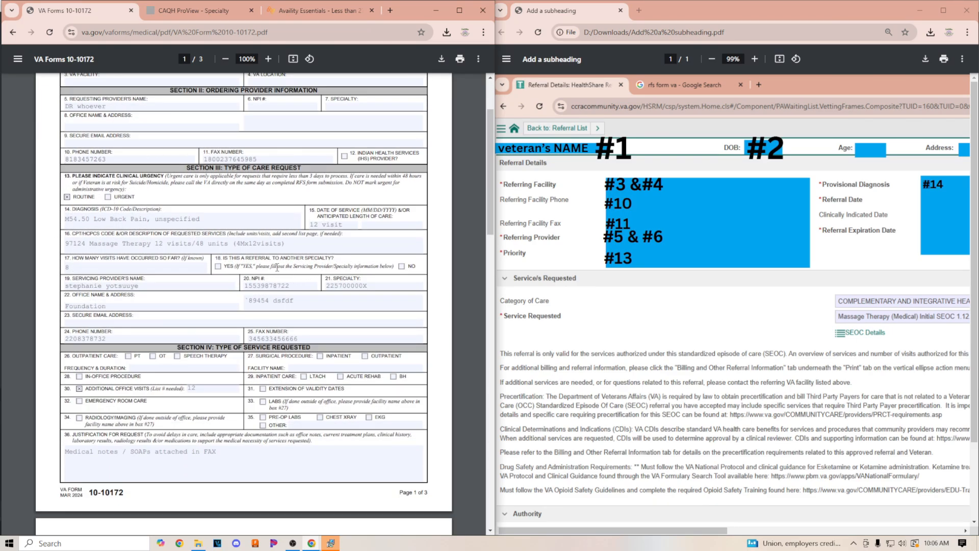